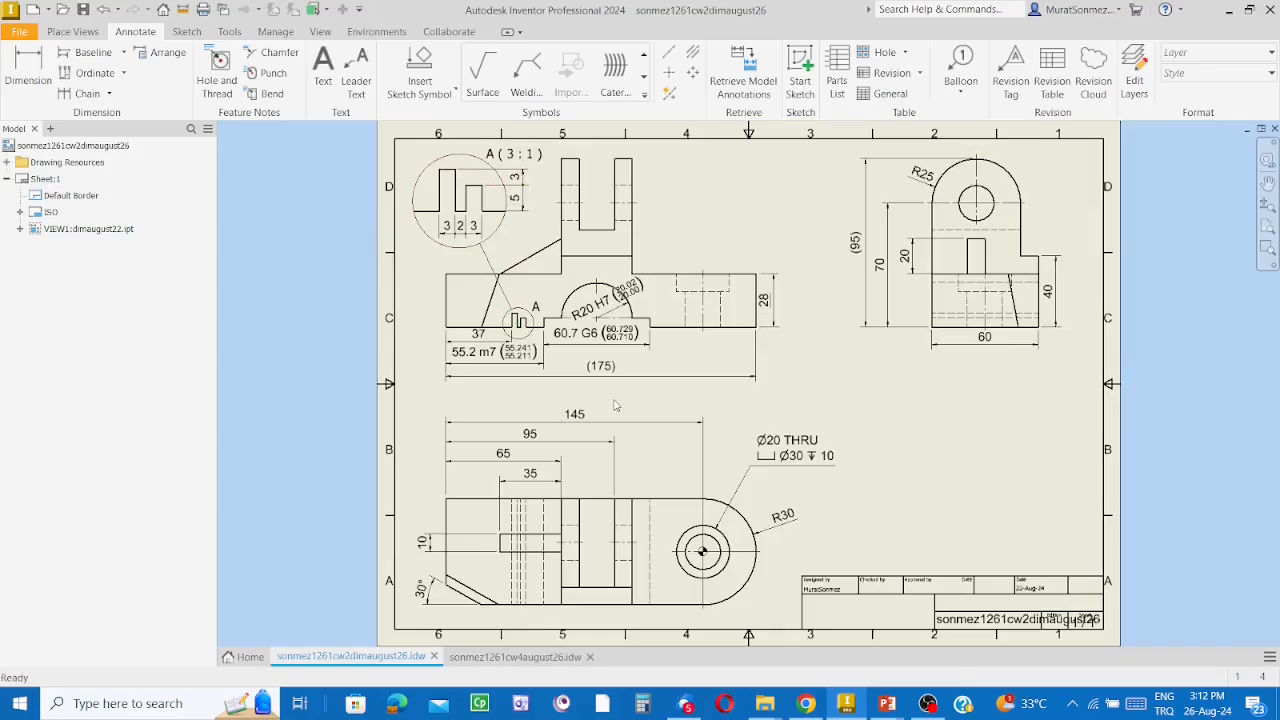
# Step: Open the 60.7 G6 dimension for editing and turn on Inspection Dimension for it
pyautogui.scroll(5, 613, 328)
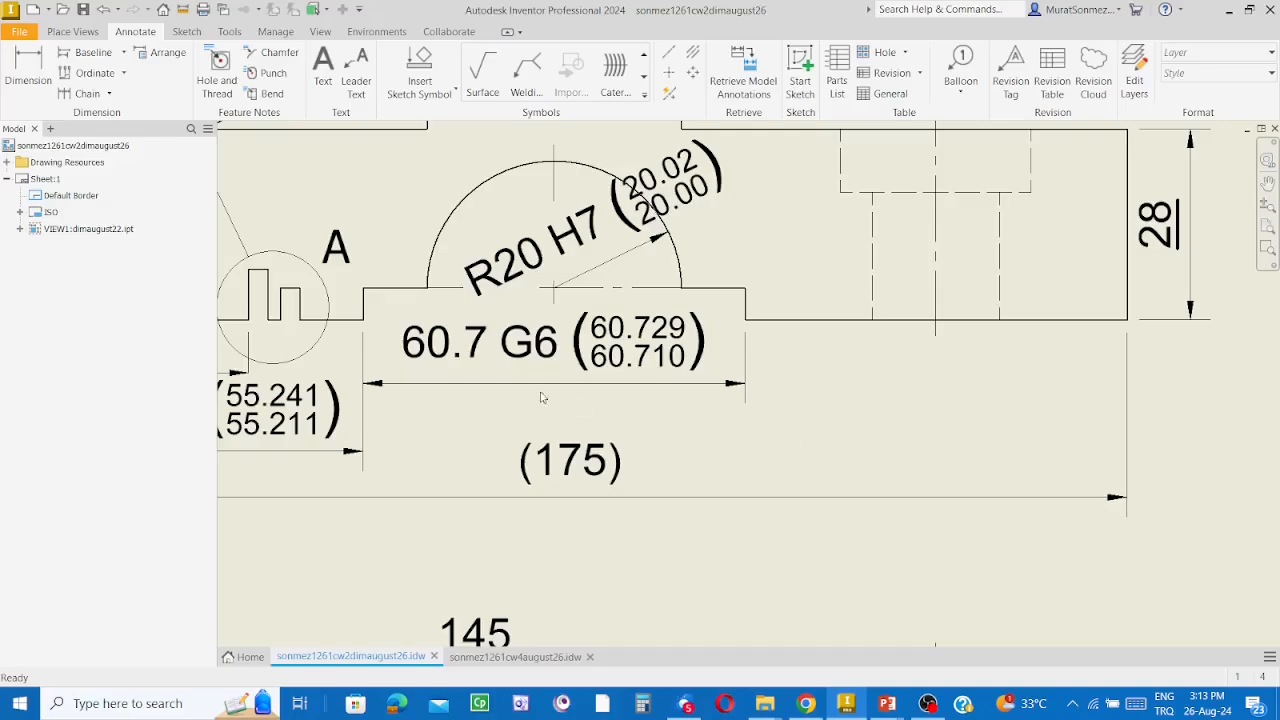
pyautogui.doubleClick(480, 352)
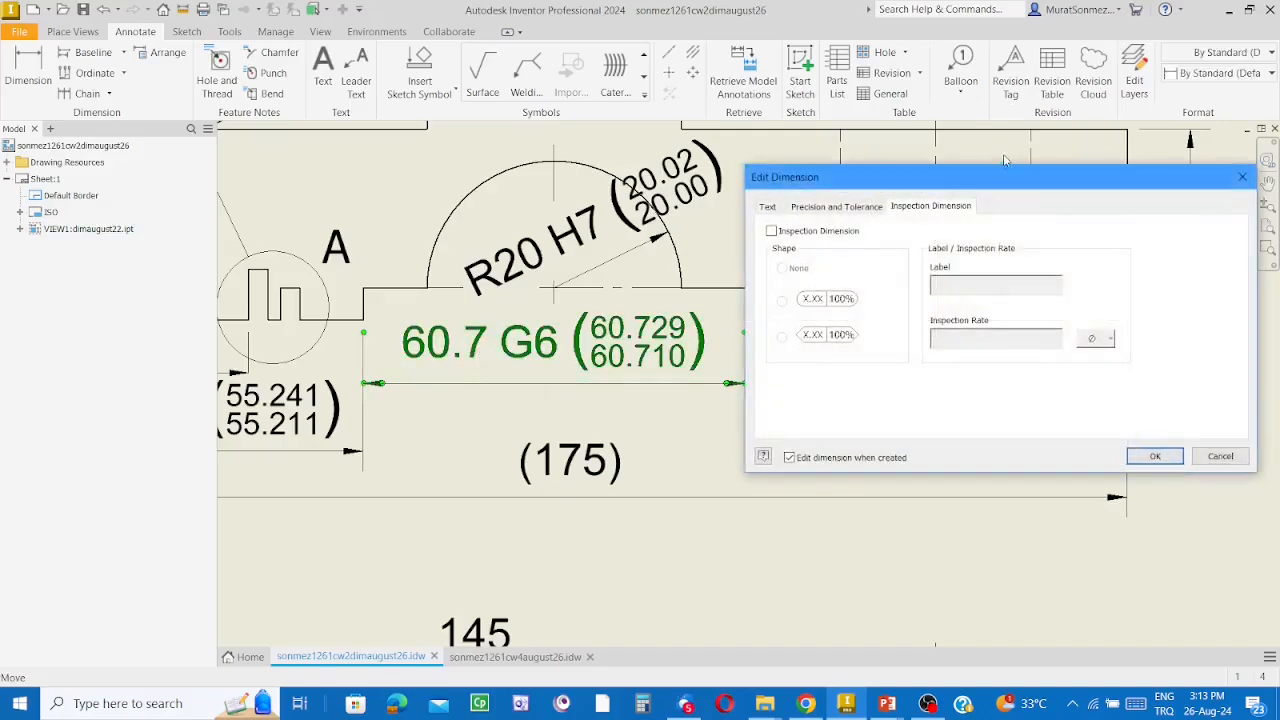
pyautogui.moveTo(985, 181); pyautogui.dragTo(961, 168)
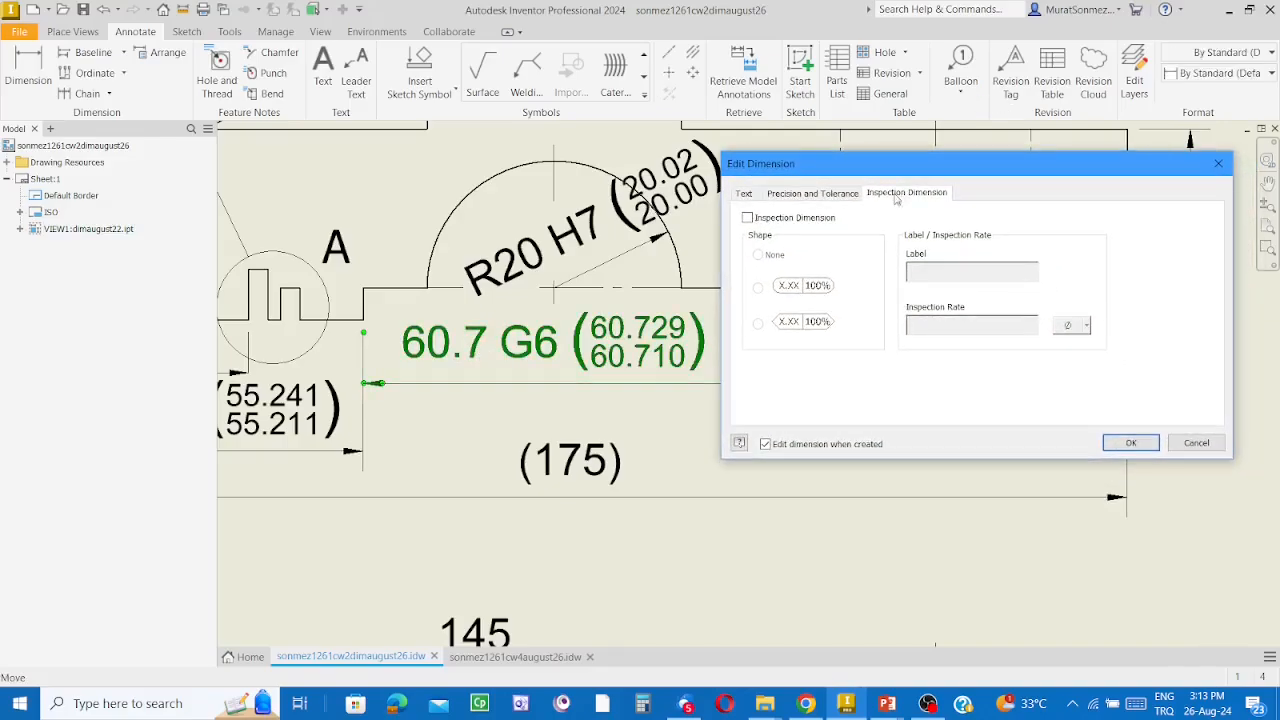
pyautogui.click(745, 194)
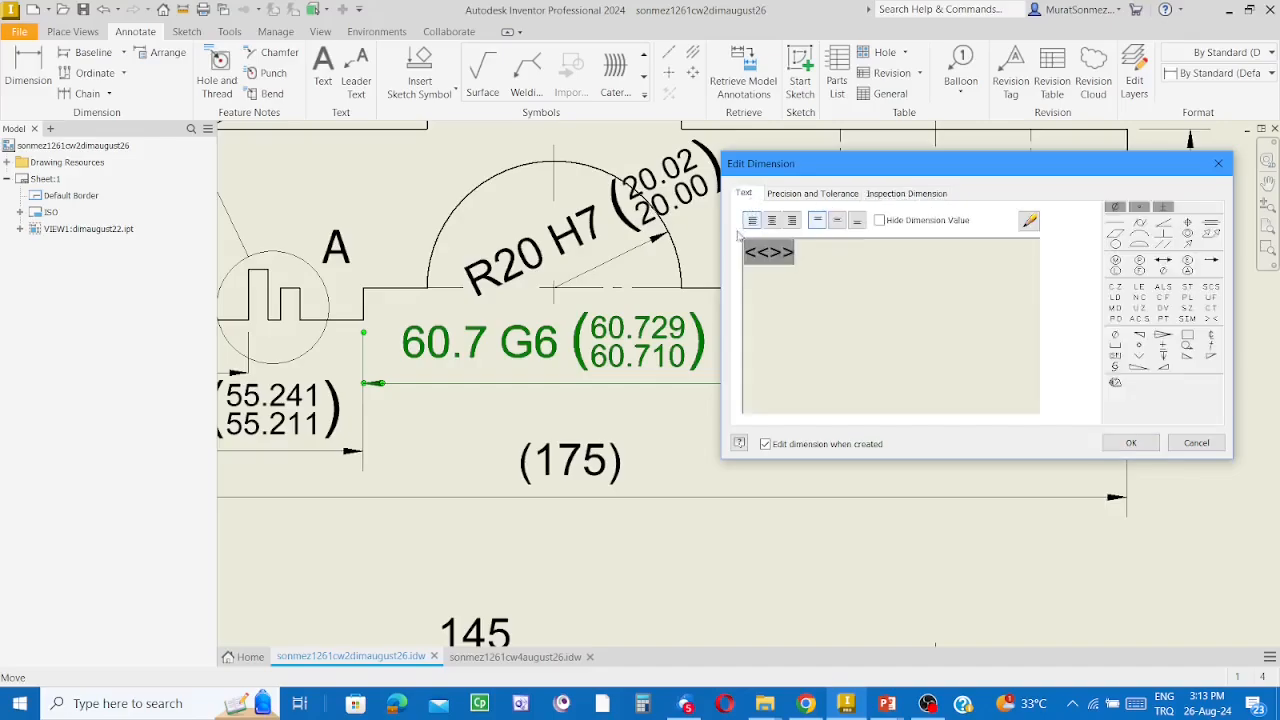
pyautogui.click(893, 194)
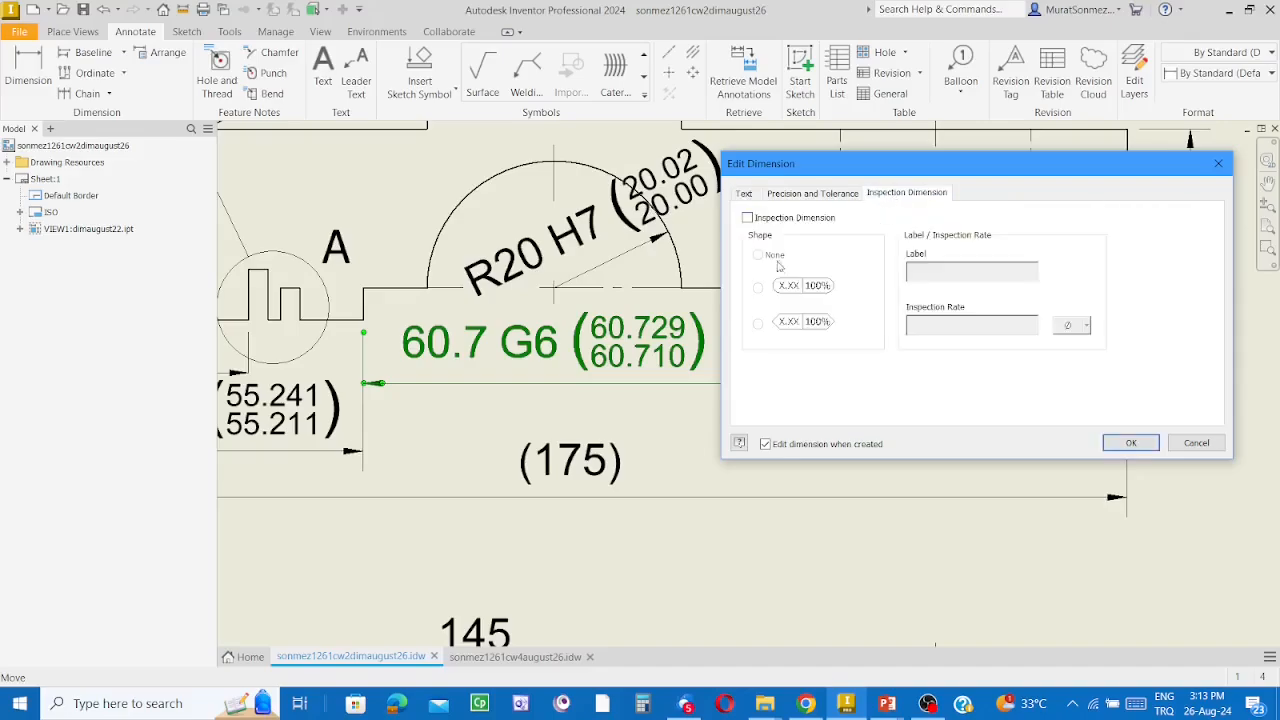
pyautogui.click(747, 218)
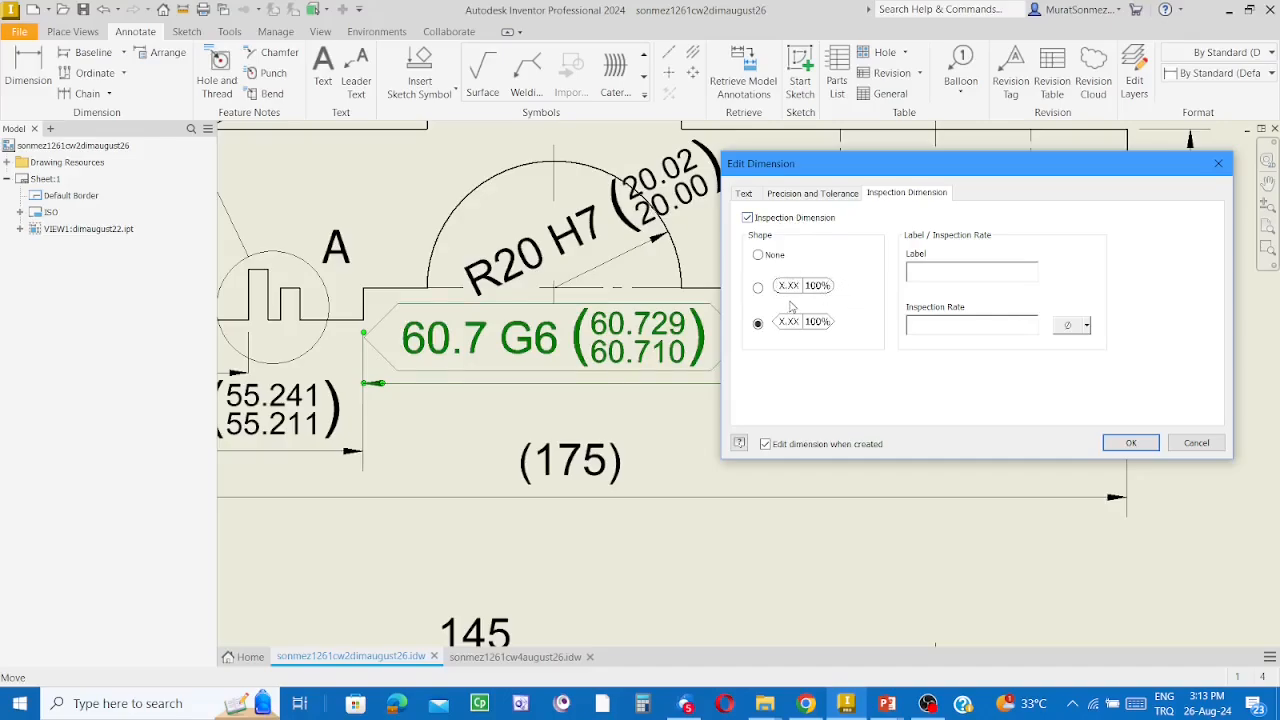
# Step: Compare the rounded and pointed inspection shapes, choose the pointed-end frame for the 60.7 G6 dimension, and apply it
pyautogui.click(758, 288)
pyautogui.click(758, 324)
pyautogui.click(759, 287)
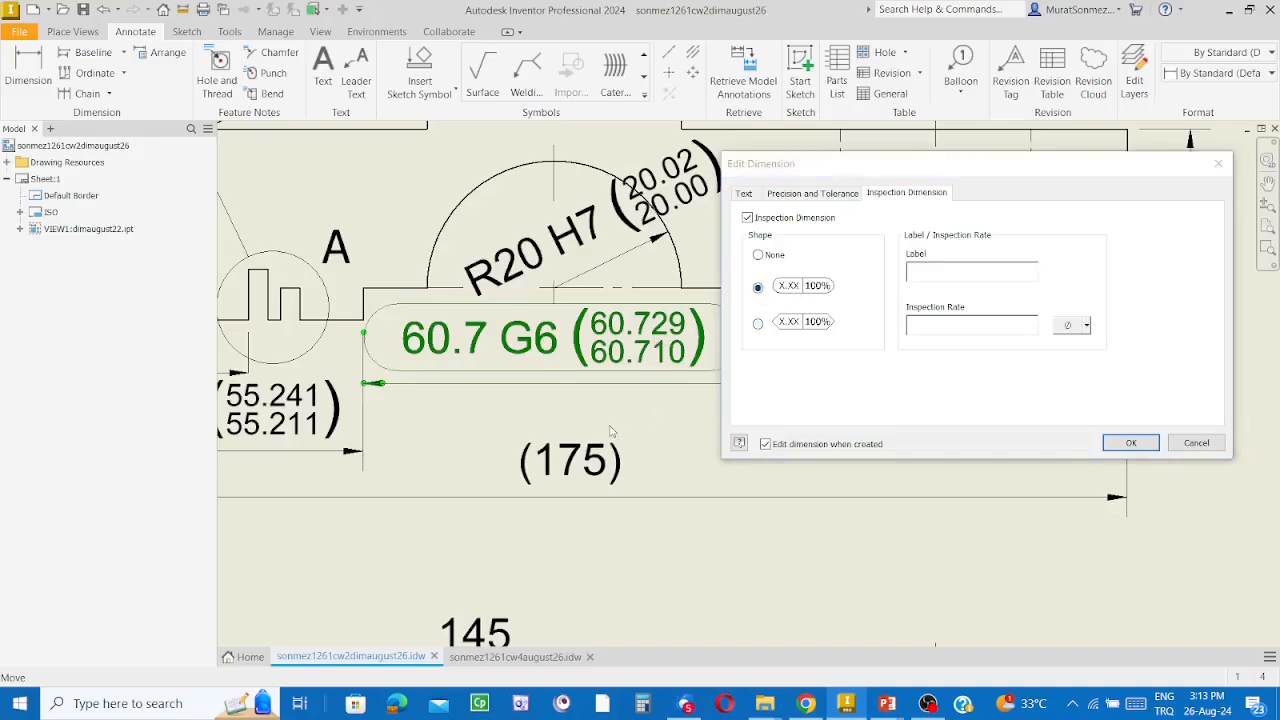
pyautogui.moveTo(849, 157); pyautogui.dragTo(897, 148)
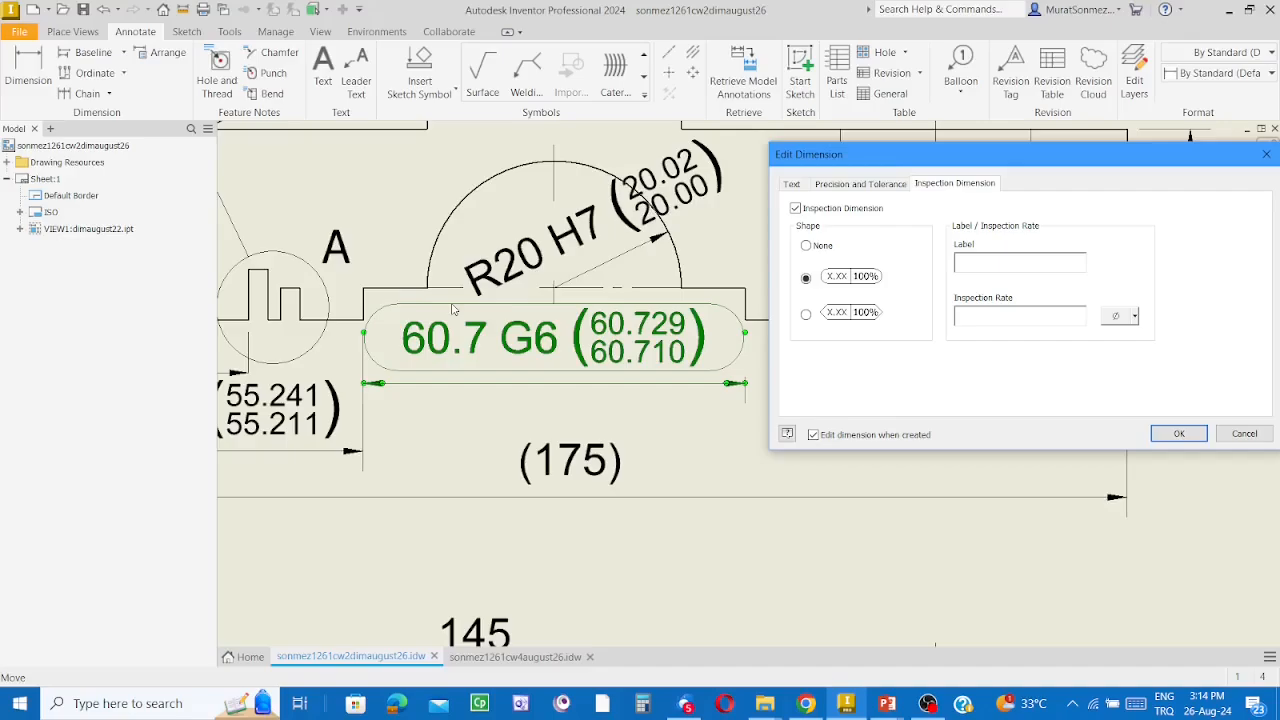
pyautogui.click(806, 316)
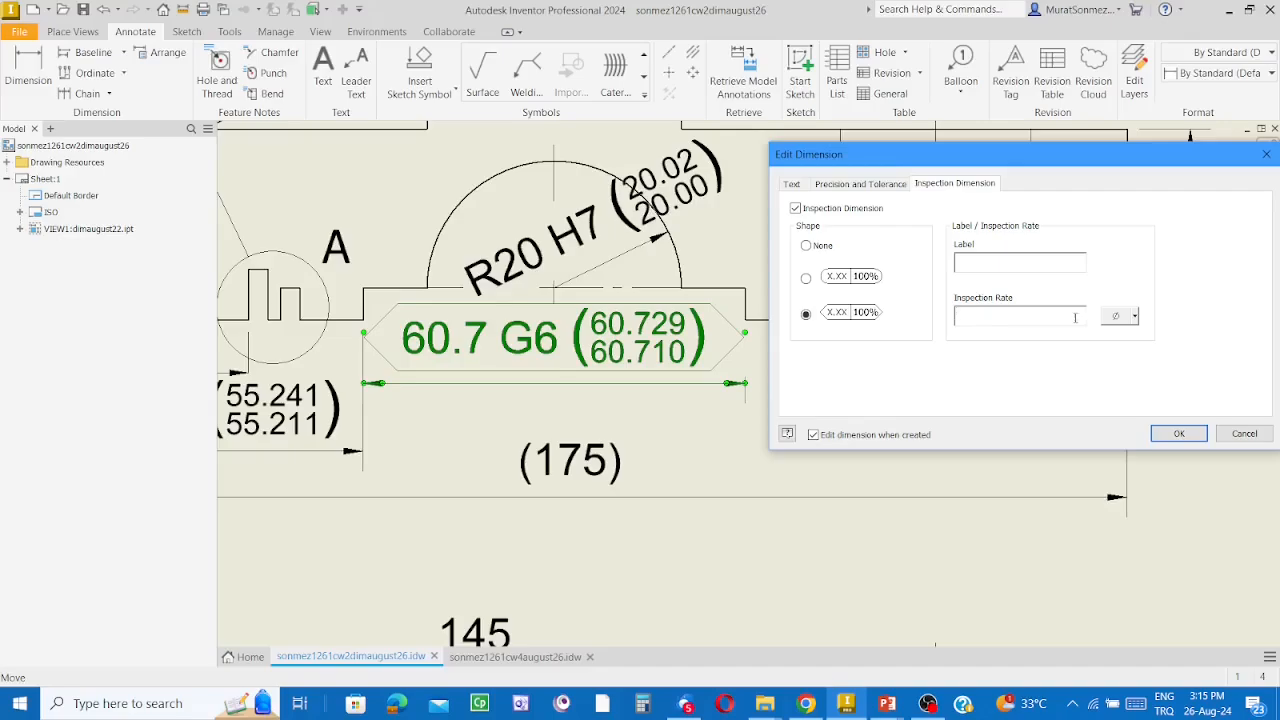
pyautogui.click(964, 318)
pyautogui.click(1184, 436)
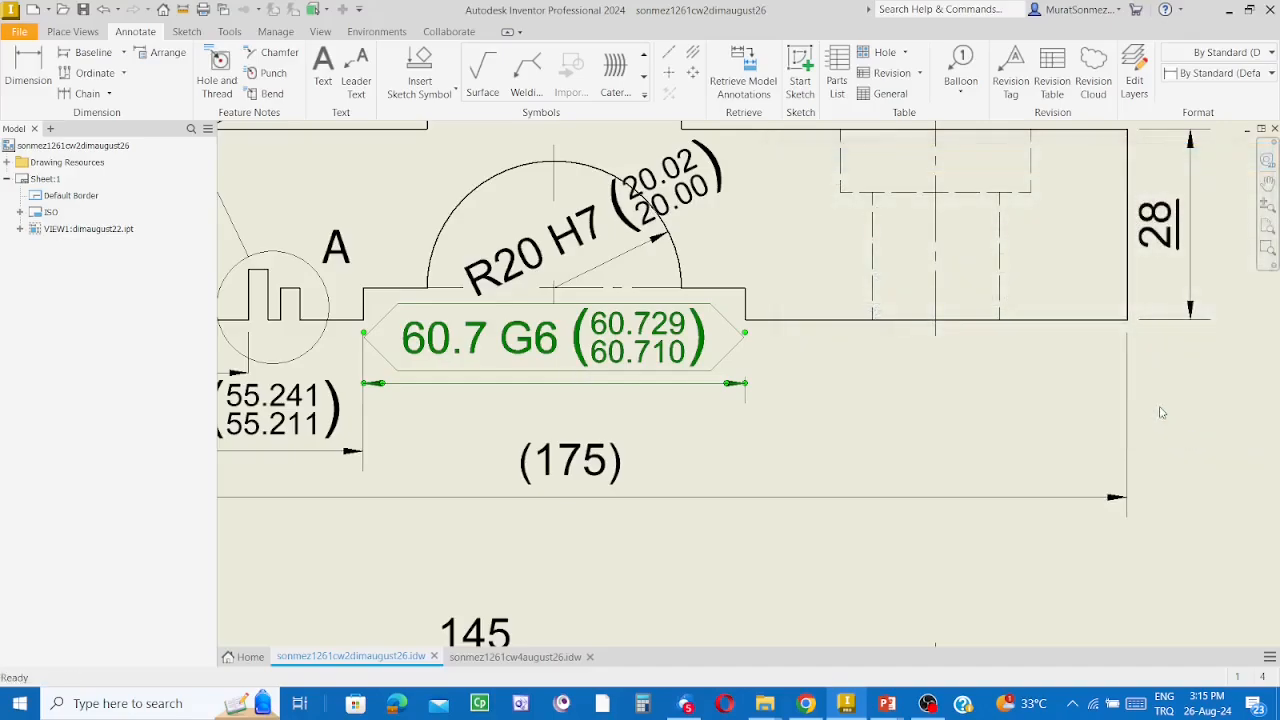
# Step: Undo the inspection frame on the 60.7 G6 dimension and redo it
pyautogui.click(518, 656)
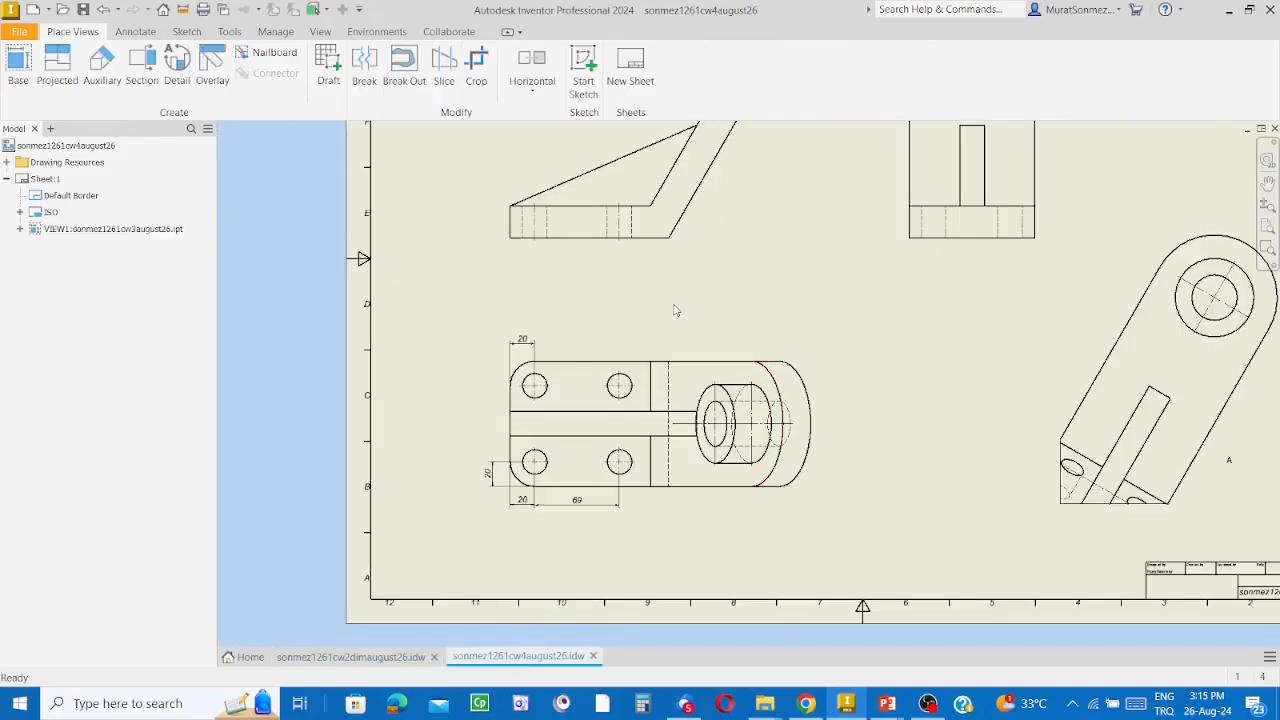
pyautogui.click(103, 10)
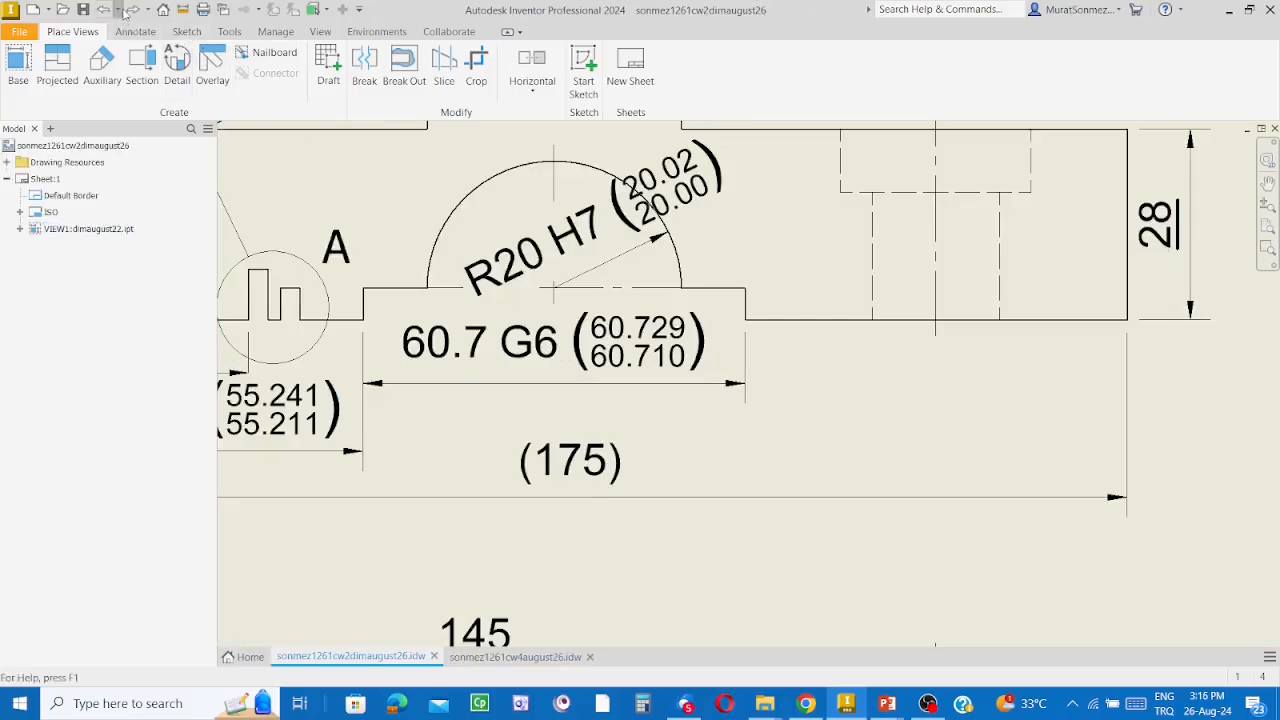
pyautogui.click(131, 11)
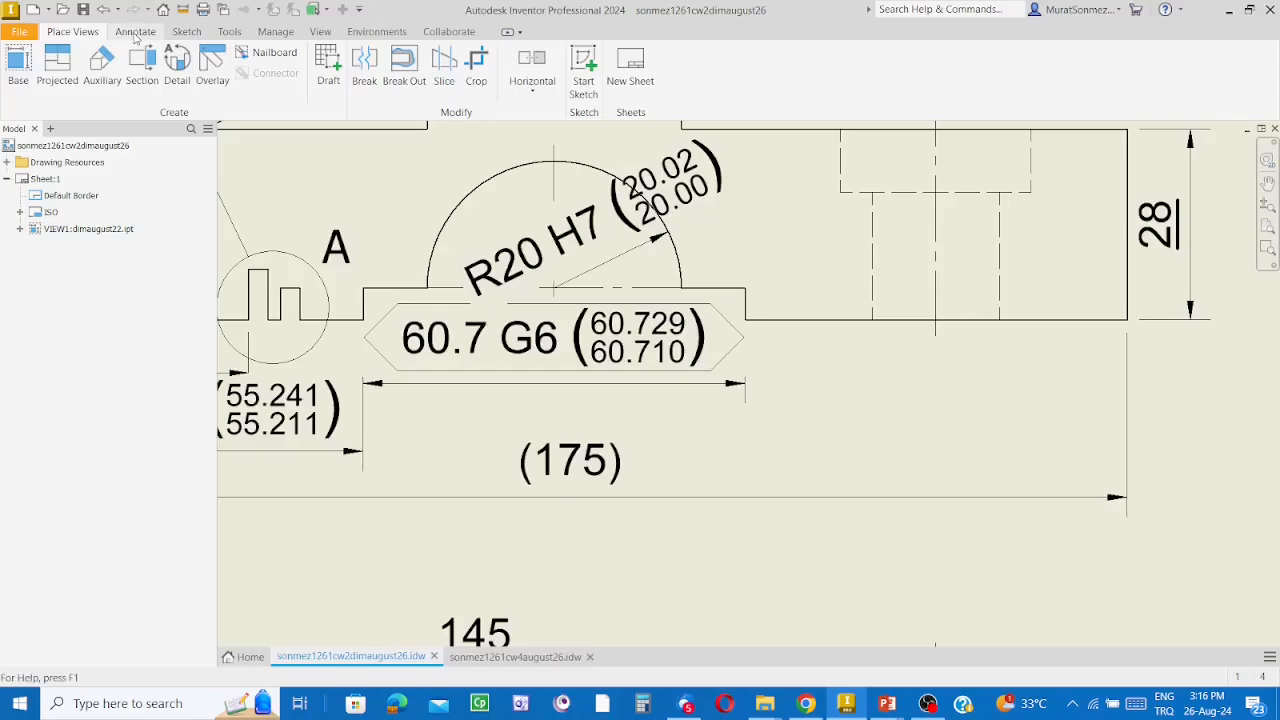
# Step: In the sonmez1261cw4august26 drawing, dimension the vertical distance from the plan view's upper edge to the upper-left hole's centre
pyautogui.click(549, 659)
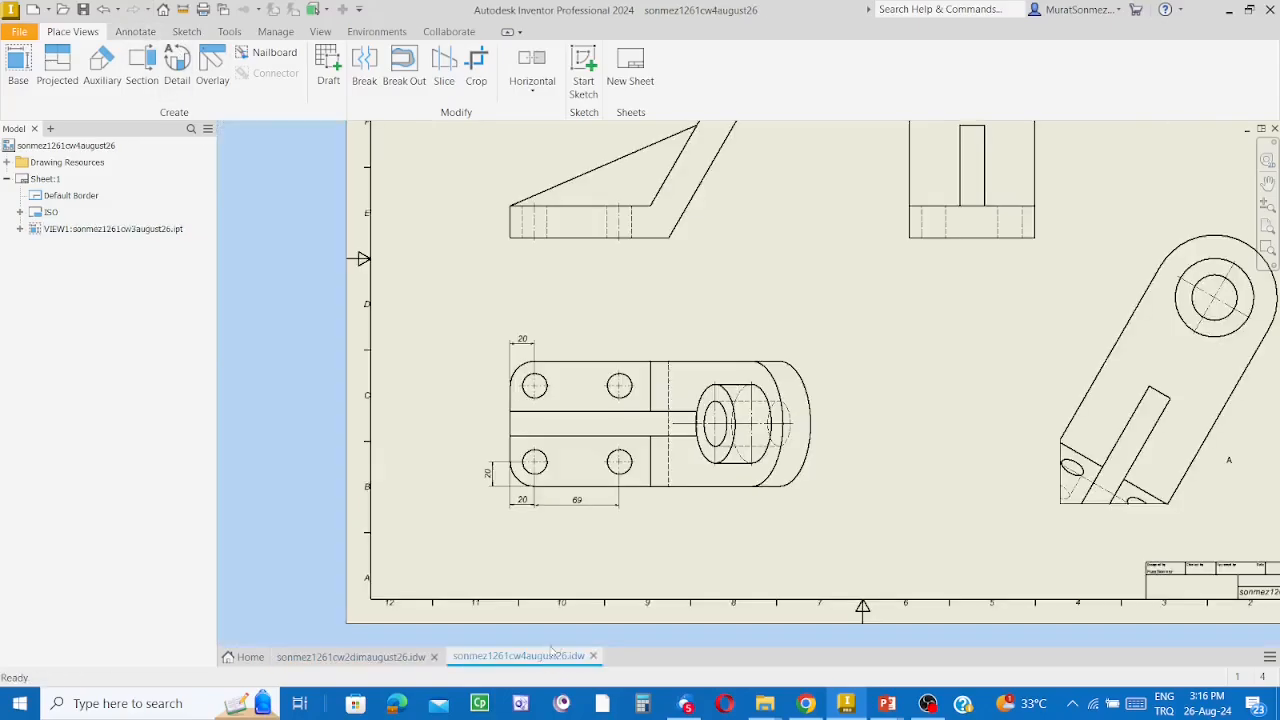
pyautogui.moveTo(848, 438); pyautogui.dragTo(781, 452, button='middle')
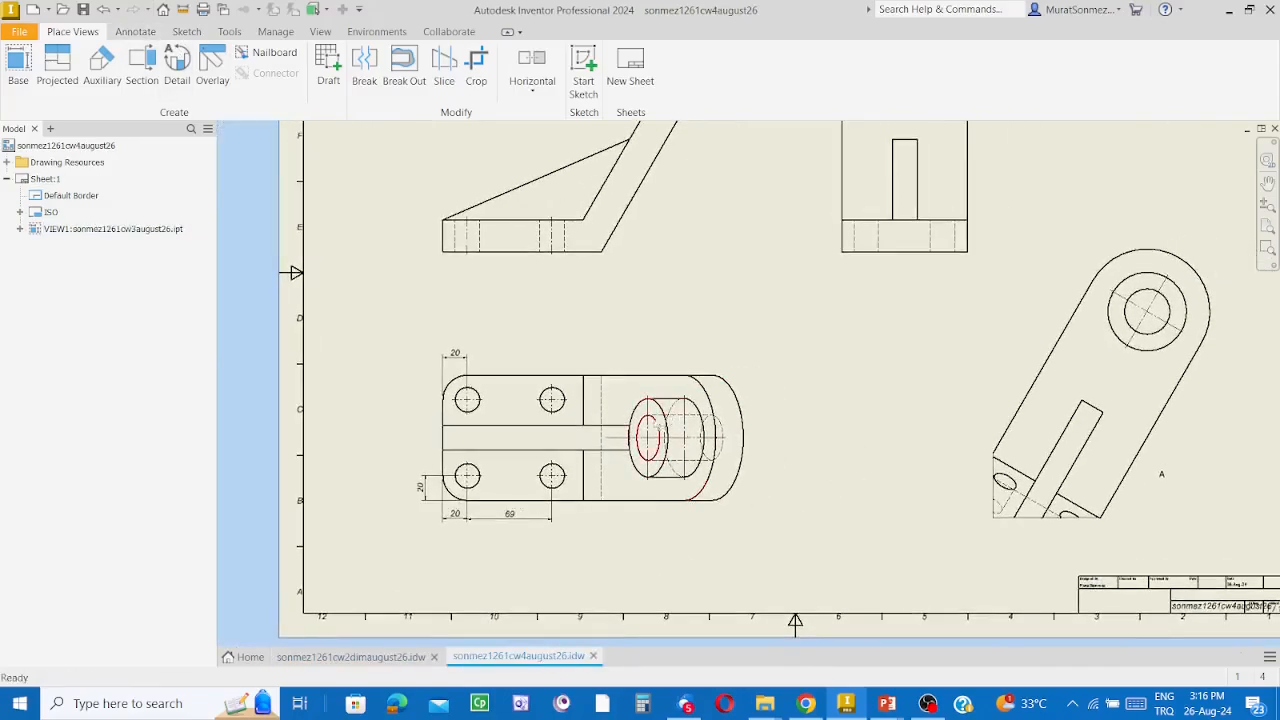
pyautogui.scroll(3, 495, 481)
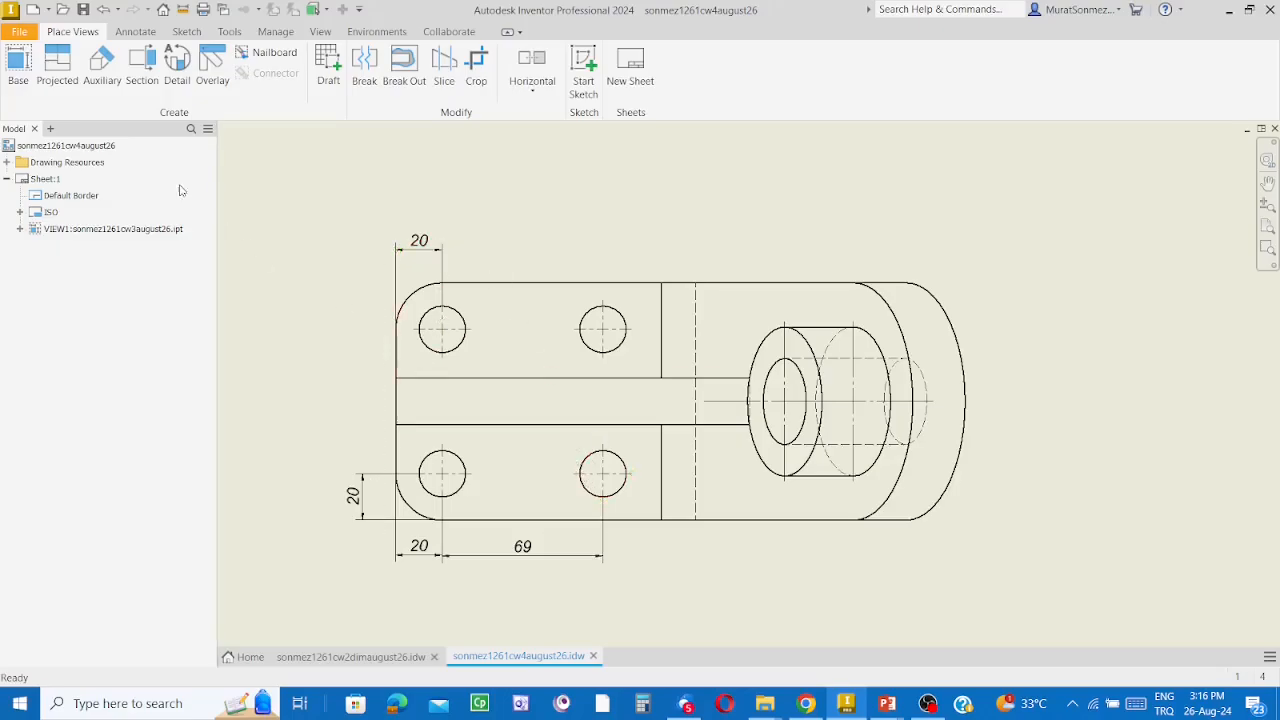
pyautogui.click(126, 37)
pyautogui.click(28, 62)
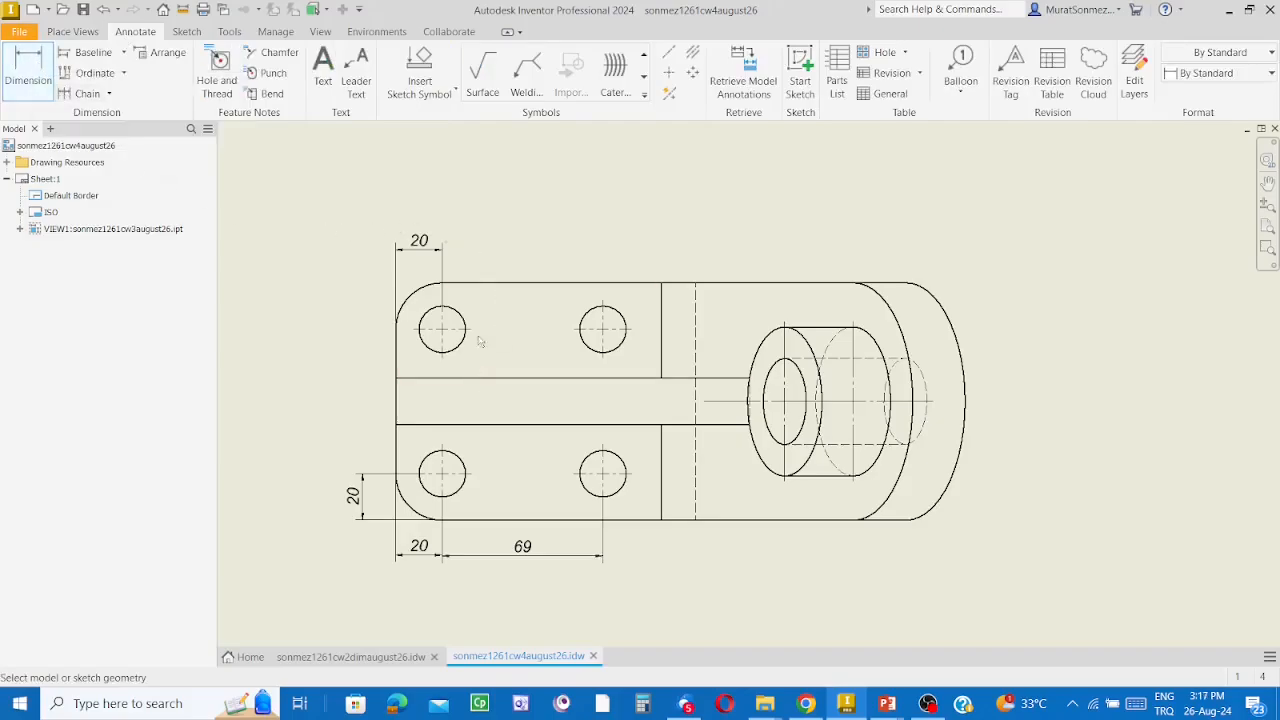
pyautogui.click(460, 284)
pyautogui.click(427, 314)
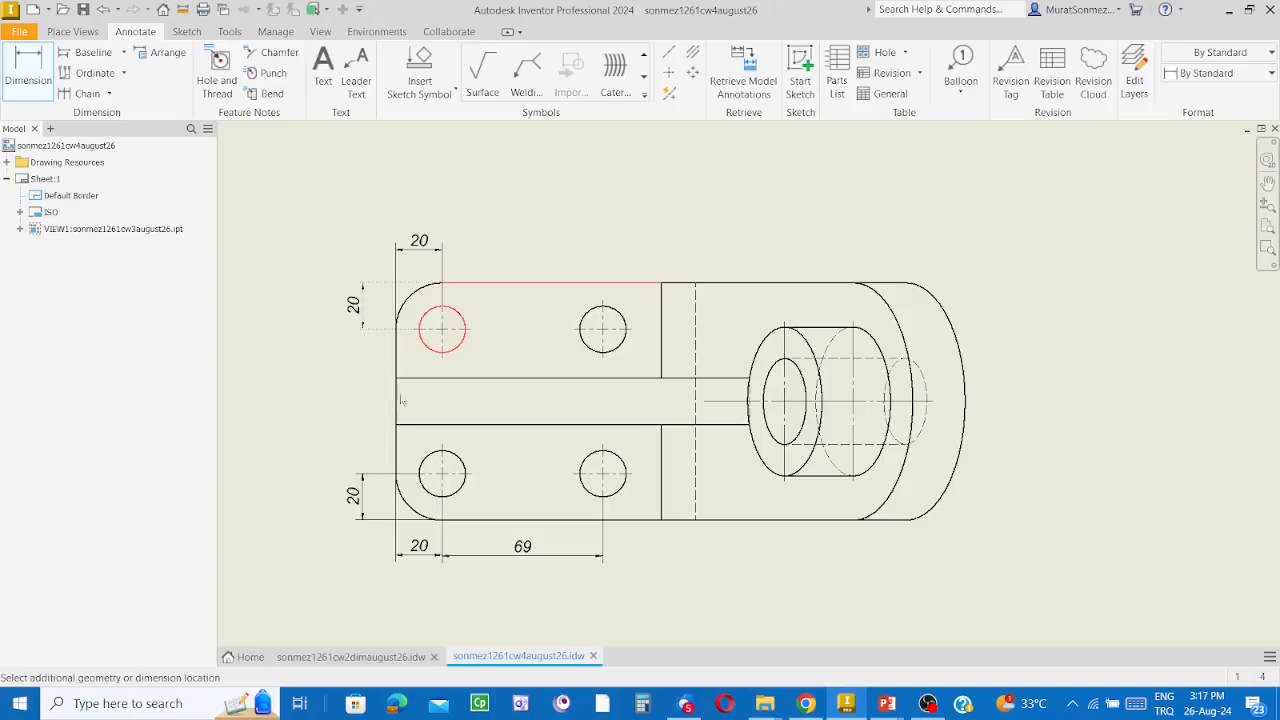
pyautogui.click(362, 320)
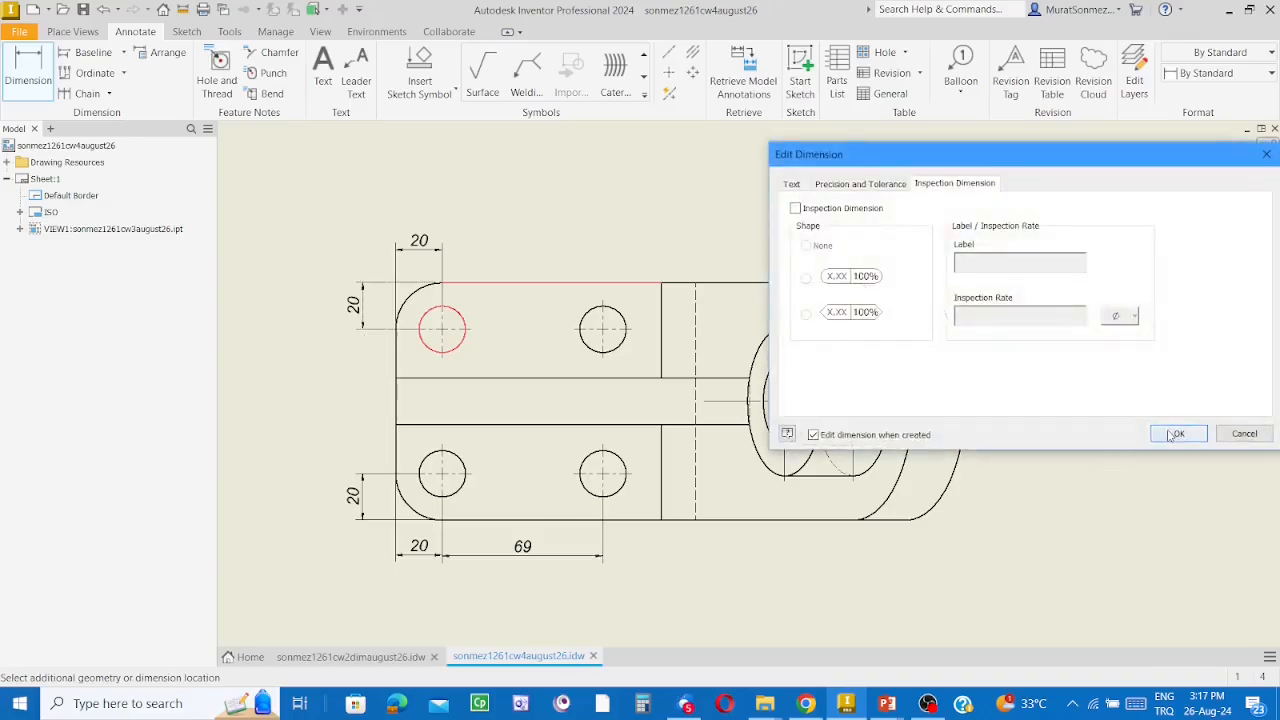
pyautogui.click(1174, 435)
# Step: Dimension the horizontal centre distance between the two upper holes, in line with the dimension above the view
pyautogui.click(455, 310)
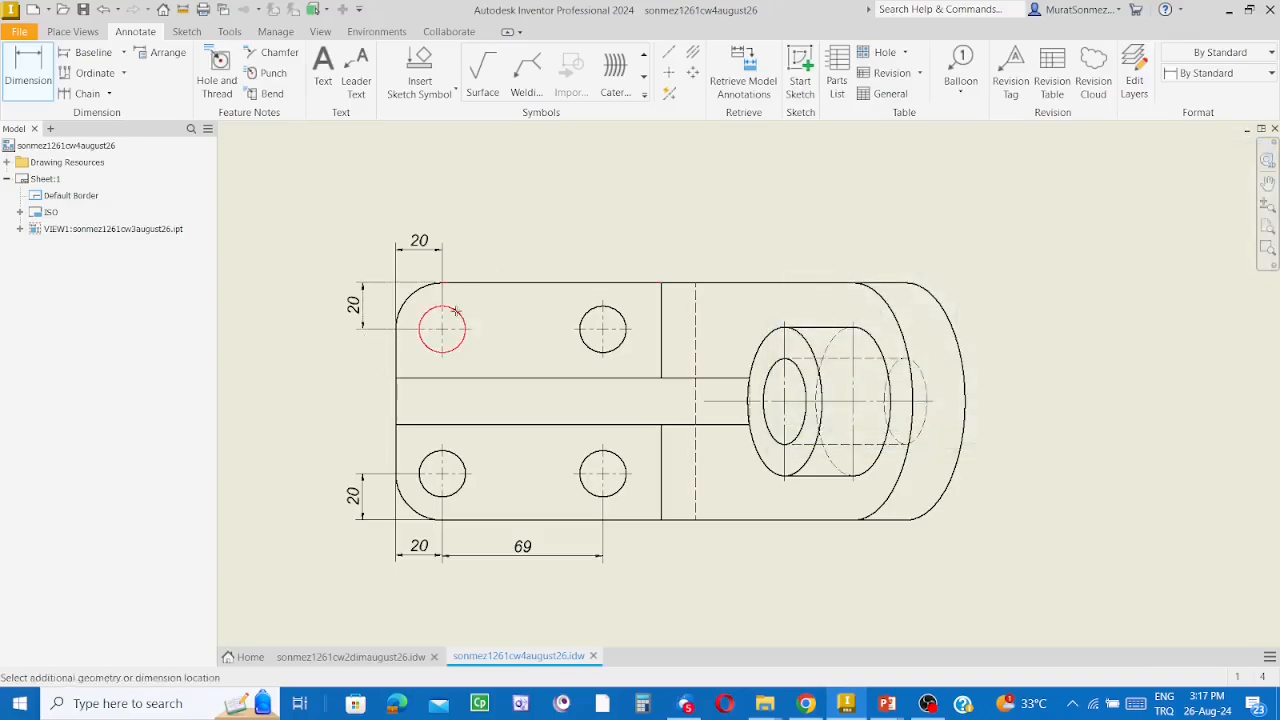
pyautogui.click(596, 318)
pyautogui.click(540, 254)
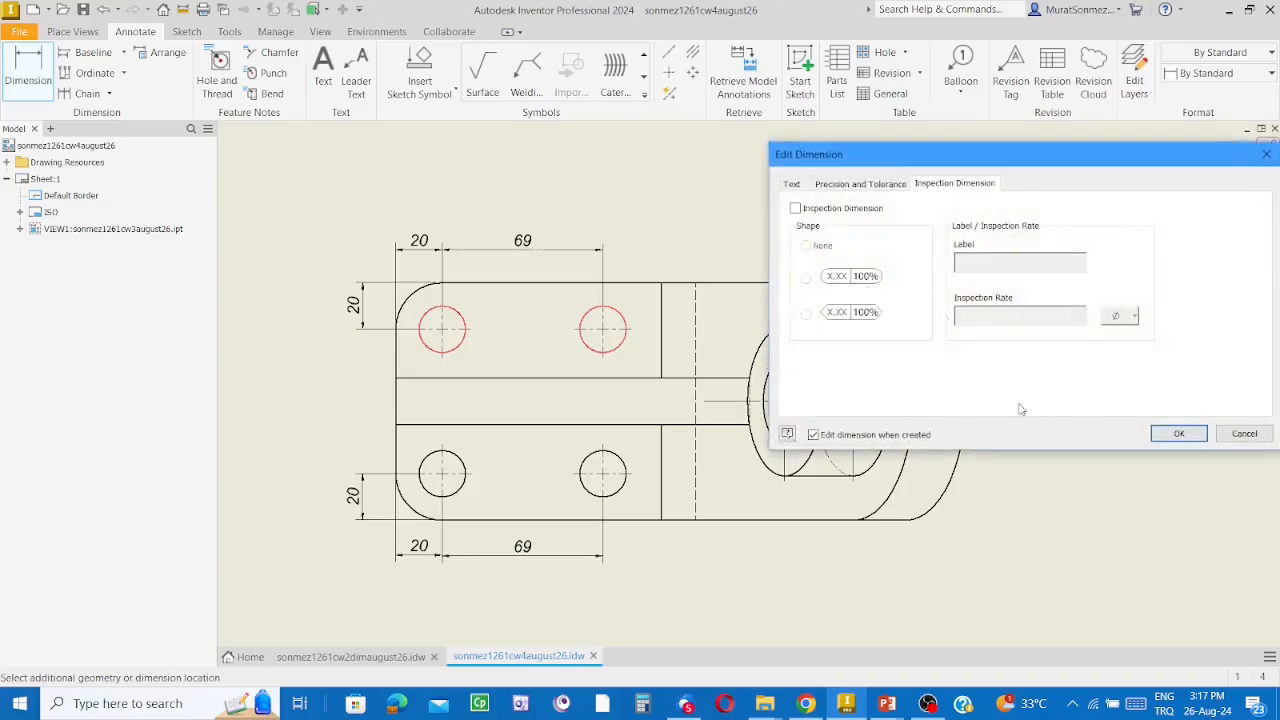
pyautogui.click(1205, 439)
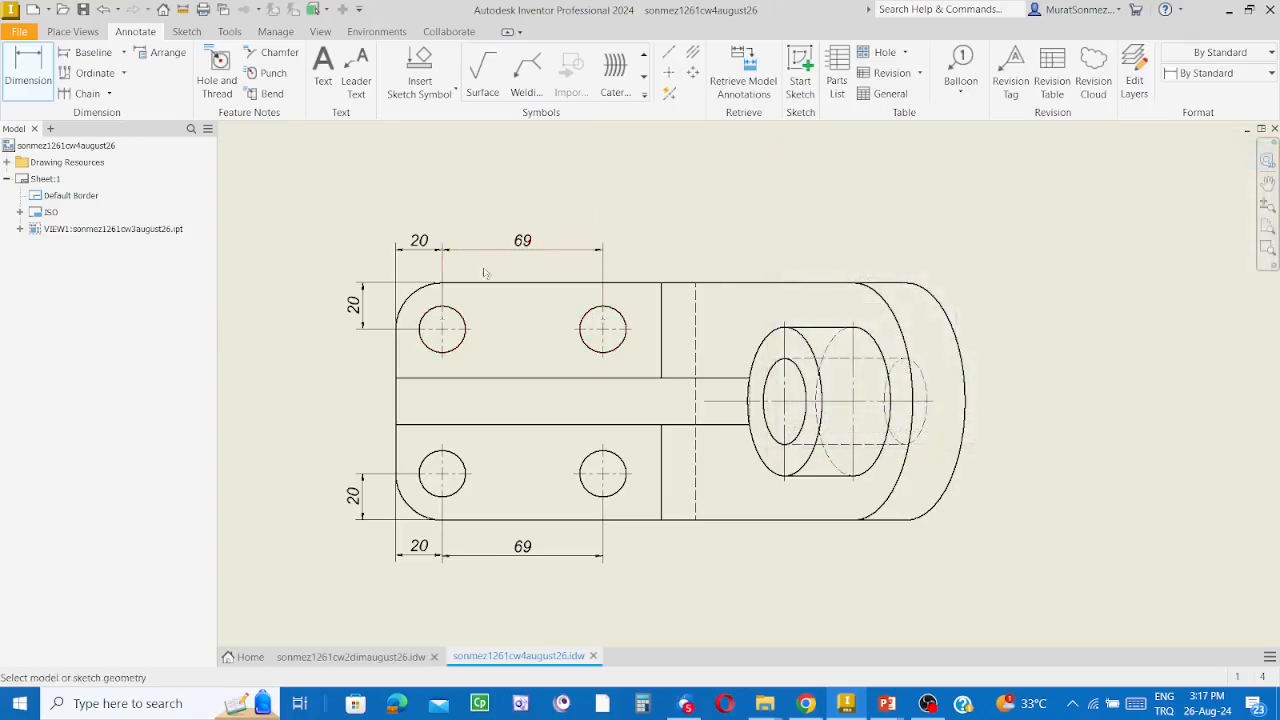
# Step: Dimension the vertical centre distance between the two leftmost holes, in line with the edge dimensions beside the view
pyautogui.click(424, 346)
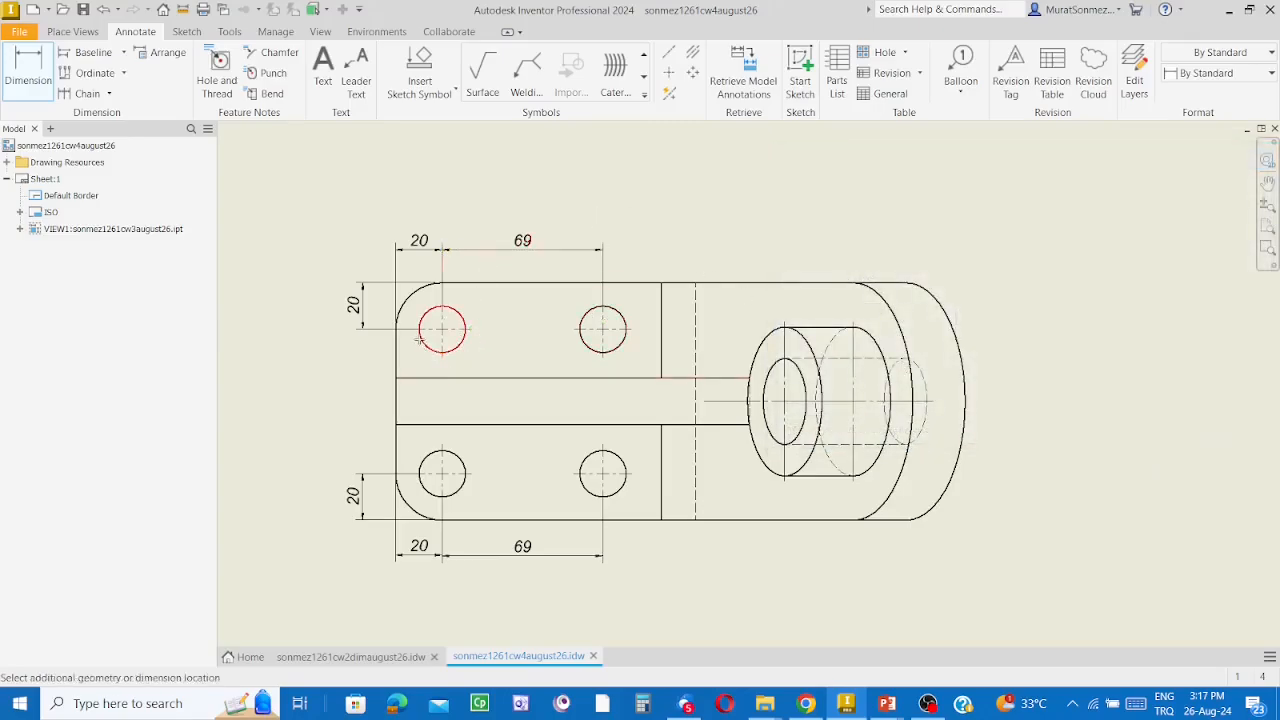
pyautogui.click(428, 487)
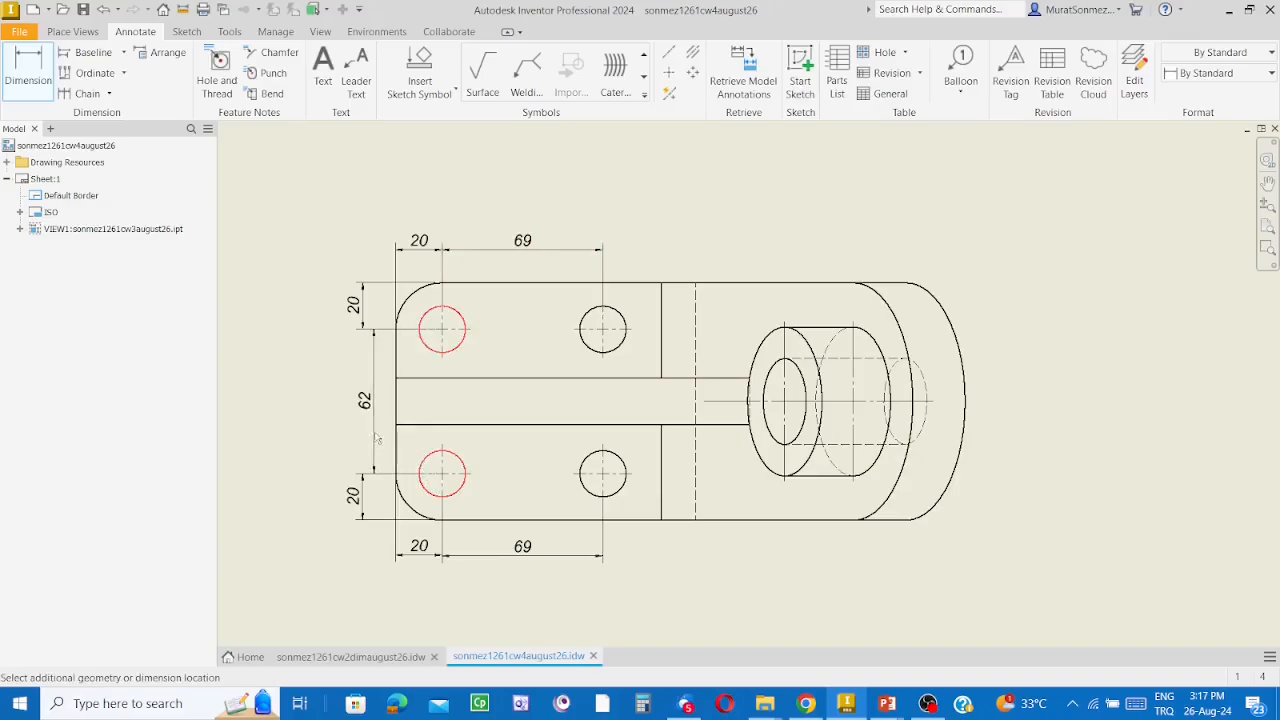
pyautogui.click(364, 432)
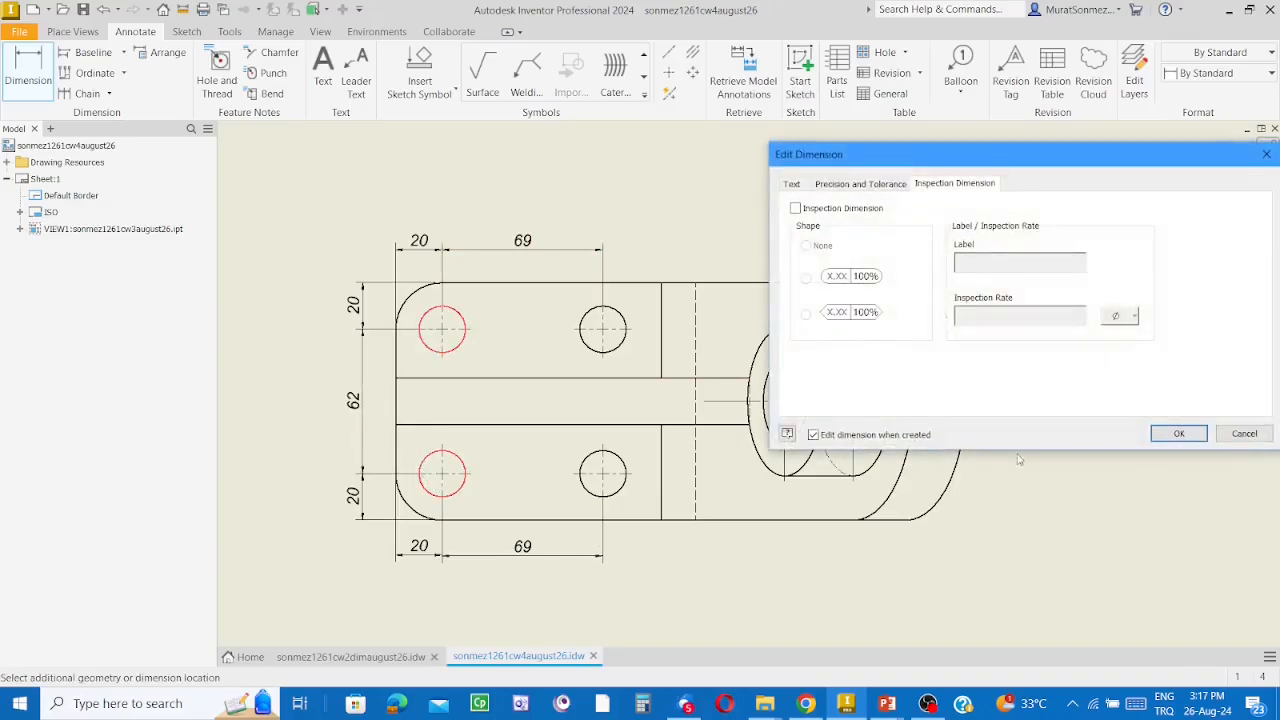
pyautogui.click(1177, 433)
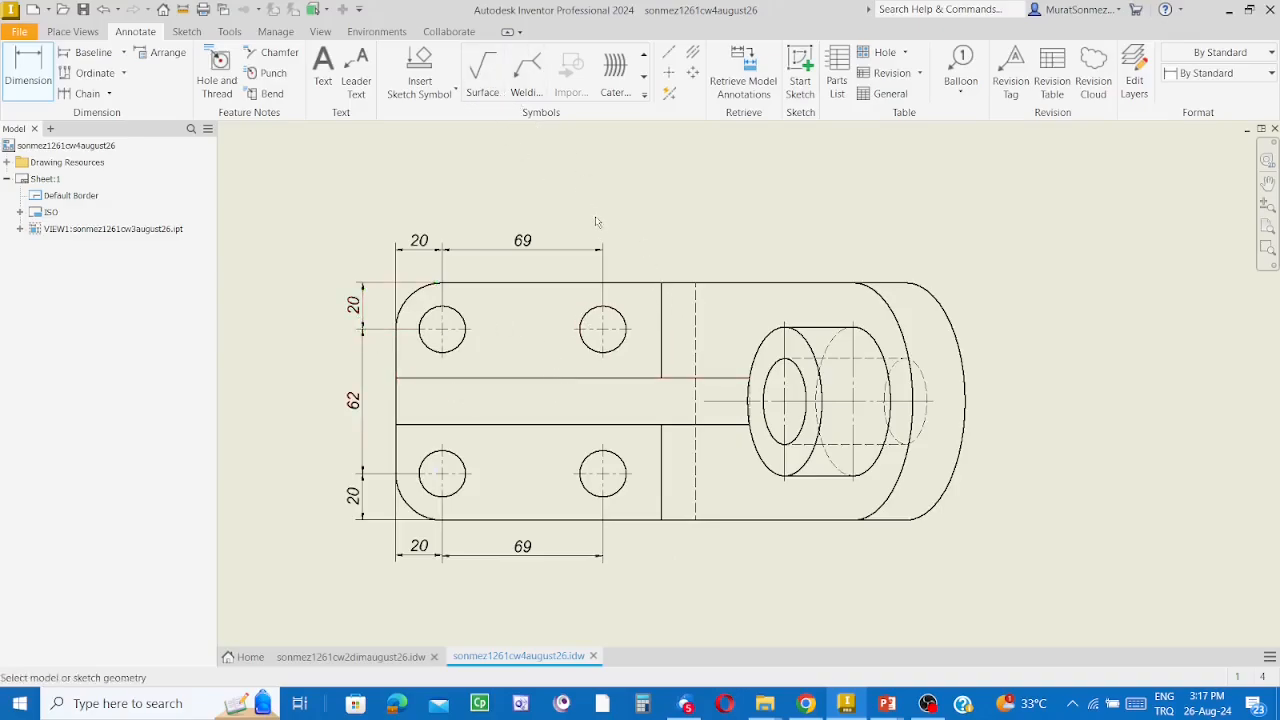
# Step: Add a hole note to the upper-right hole of the four-hole pattern, placed above the plan view
pyautogui.click(212, 68)
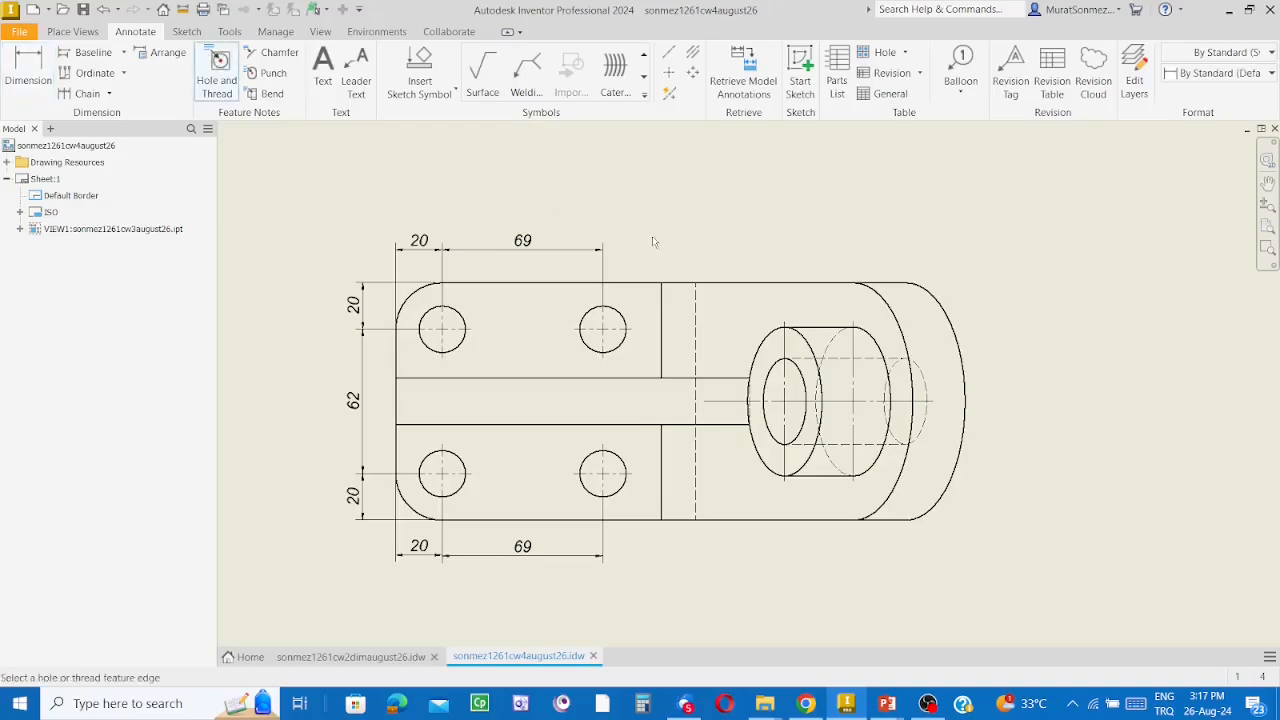
pyautogui.click(626, 320)
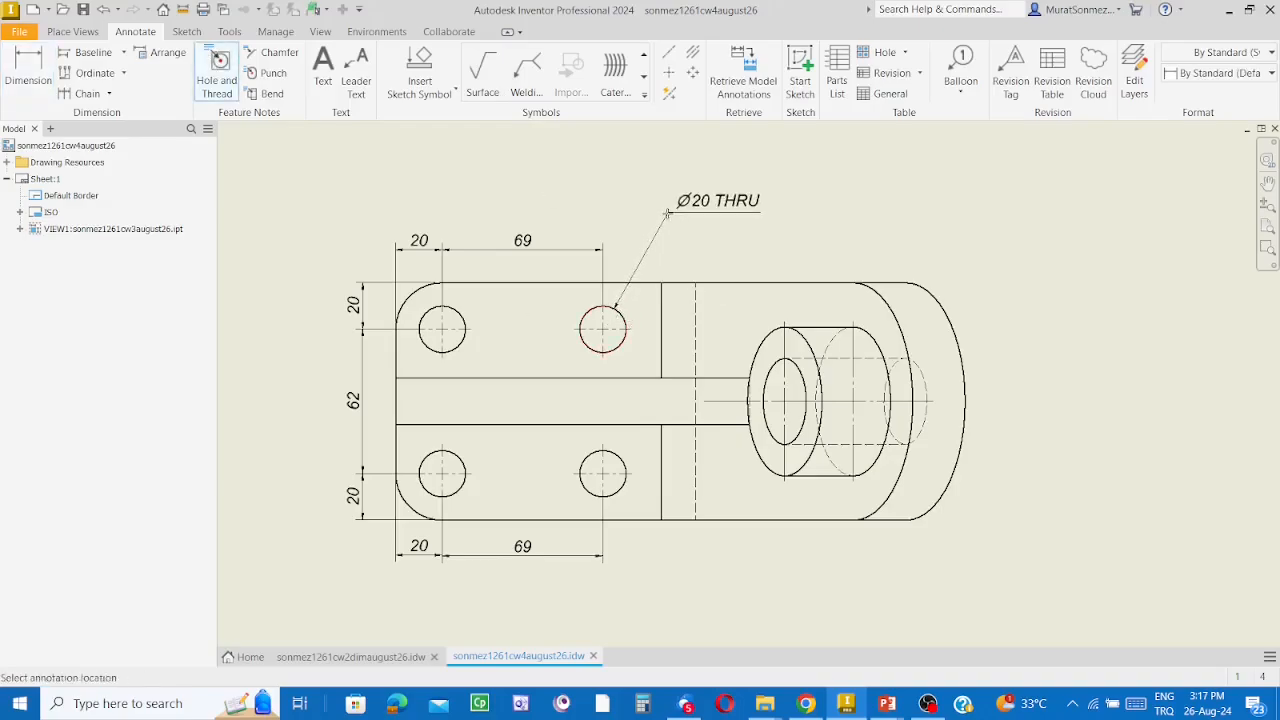
pyautogui.click(667, 213)
pyautogui.rightClick(667, 213)
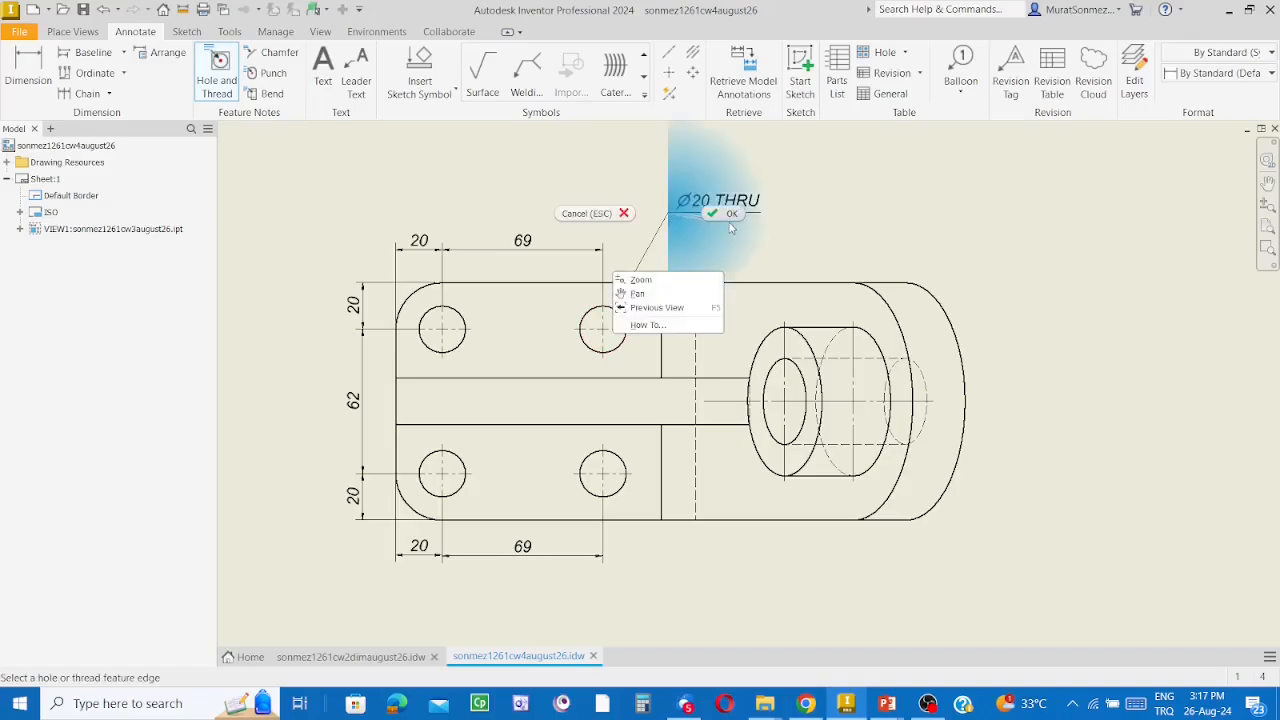
pyautogui.click(731, 214)
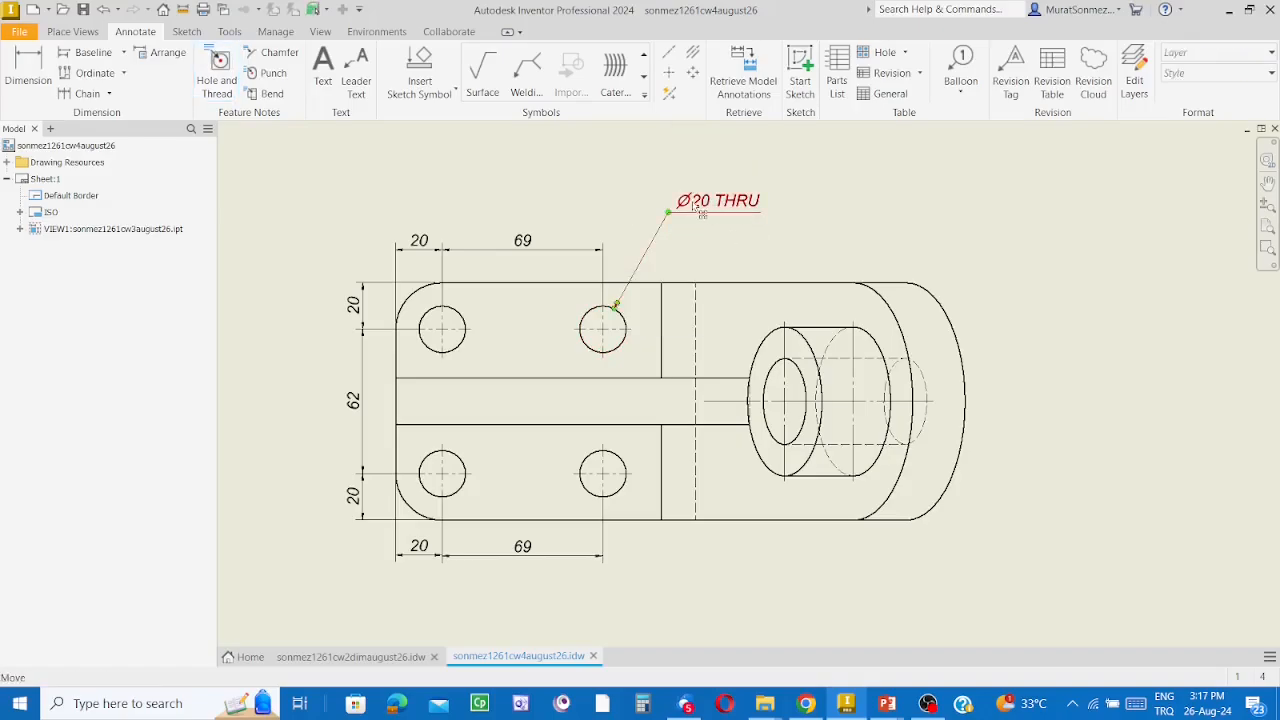
# Step: Add the prefix 4x before the diameter symbol in the hole note
pyautogui.doubleClick(702, 206)
pyautogui.click(576, 226)
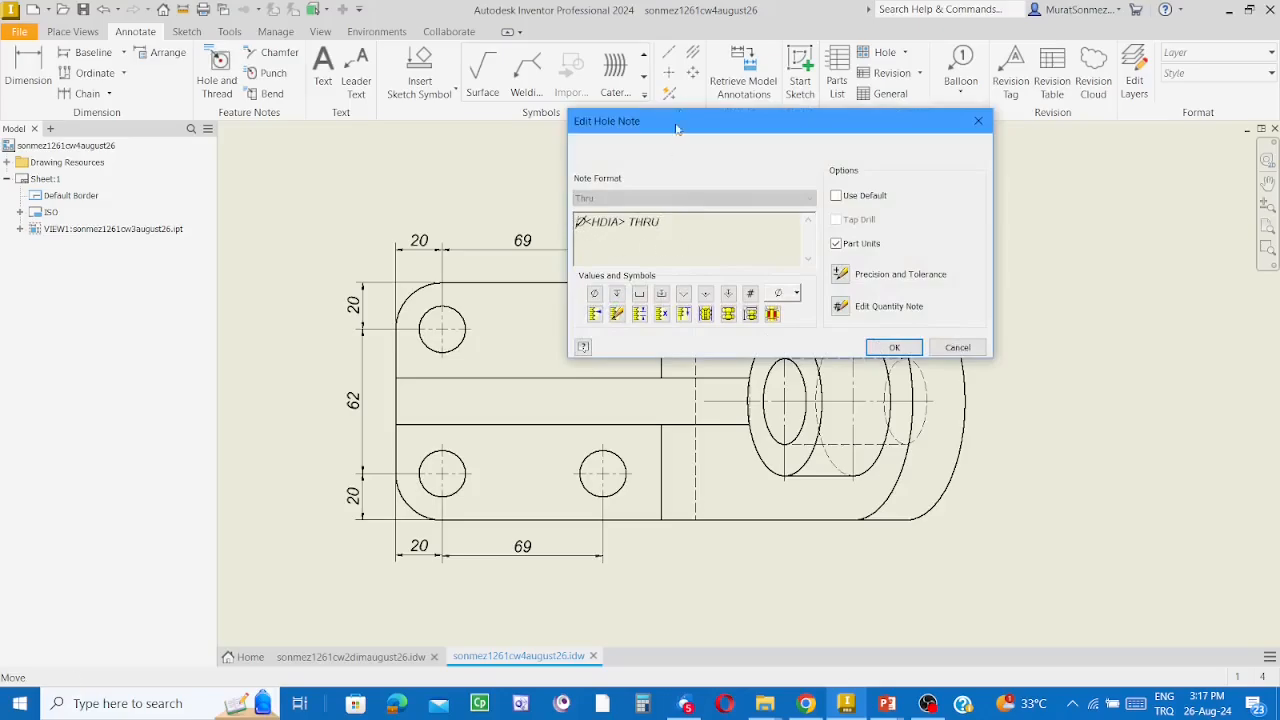
pyautogui.moveTo(687, 129); pyautogui.dragTo(795, 258)
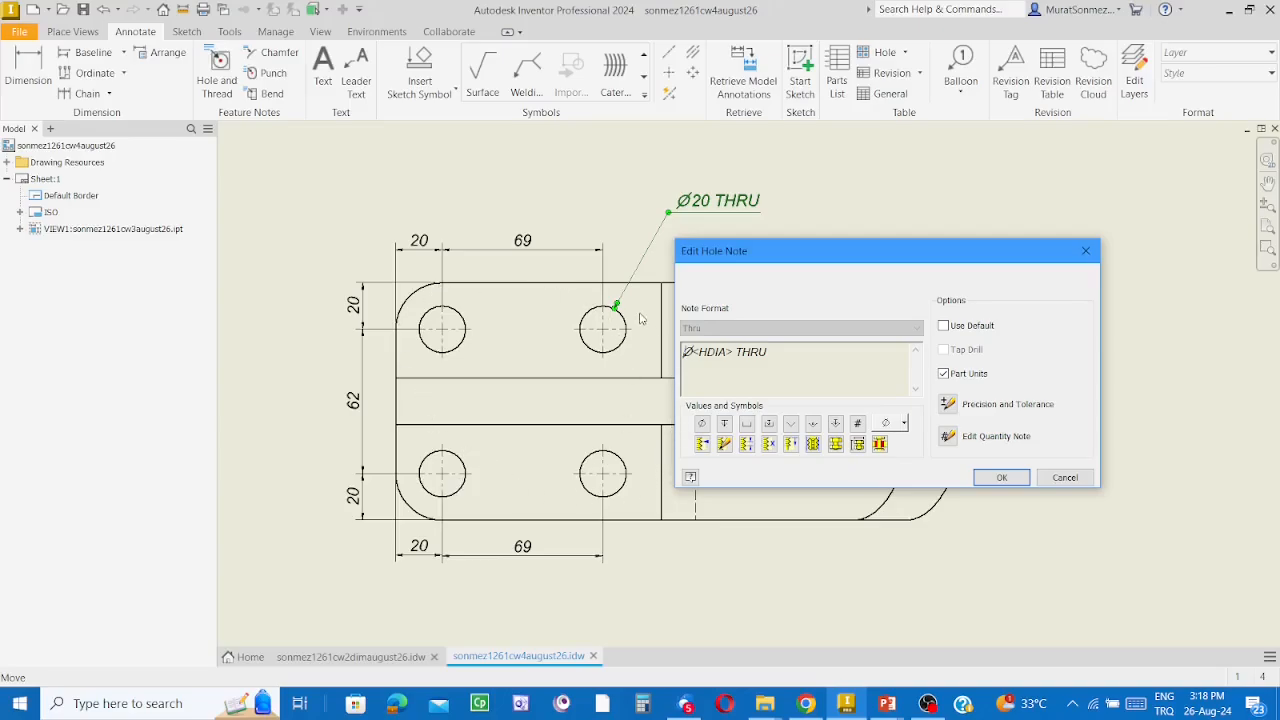
pyautogui.write('4x')
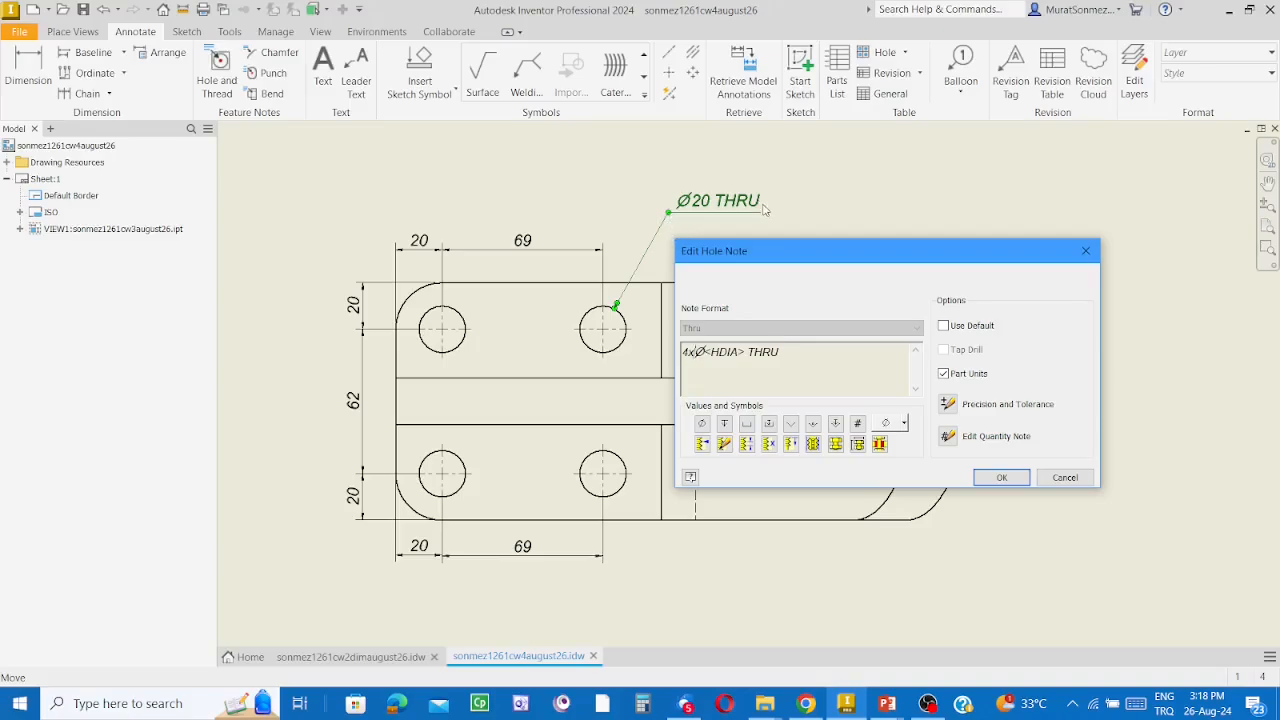
pyautogui.click(1003, 477)
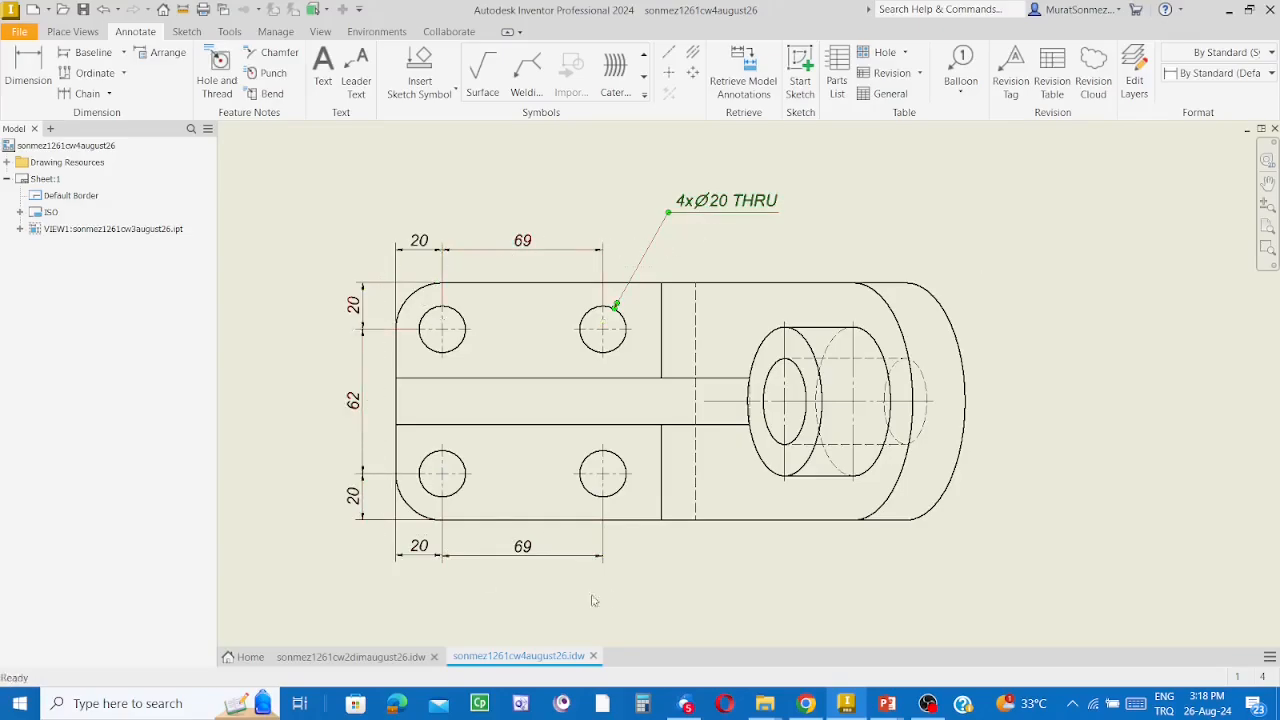
pyautogui.moveTo(703, 585); pyautogui.dragTo(616, 578, button='middle')
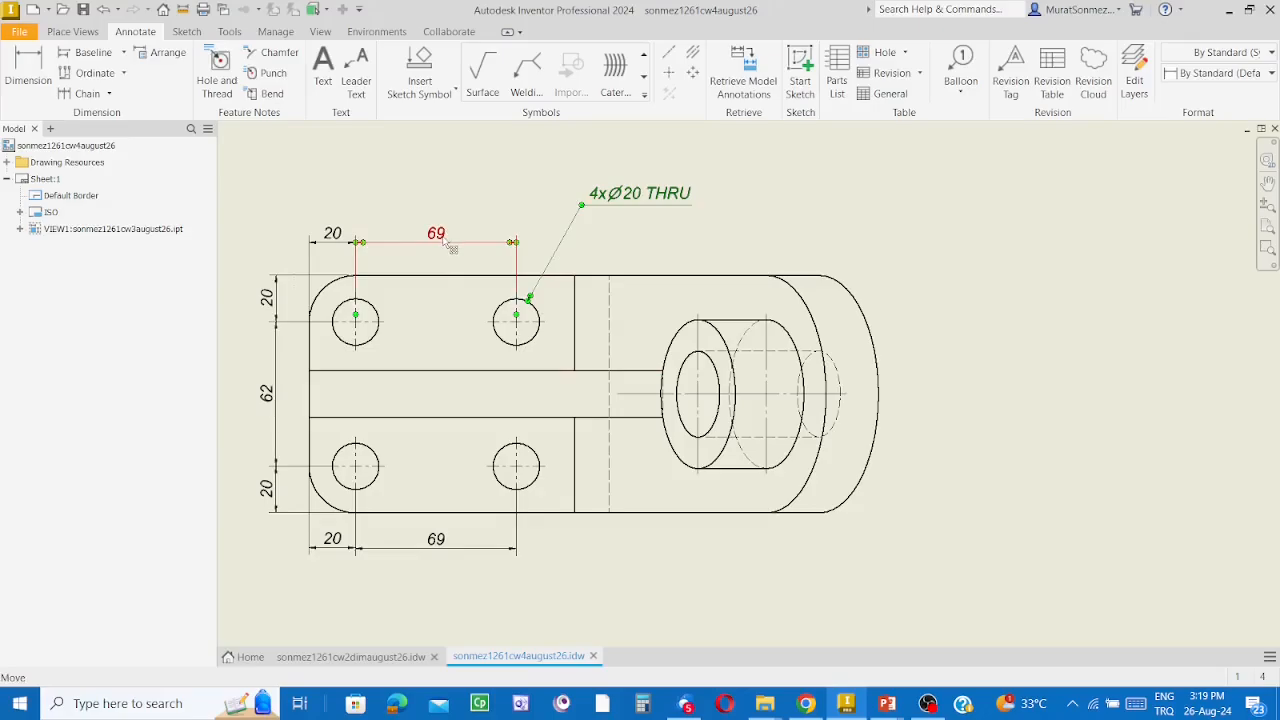
# Step: Delete the 4x hole note and the centre-distance dimension between the two upper holes
pyautogui.press('Escape')
pyautogui.click(445, 238)
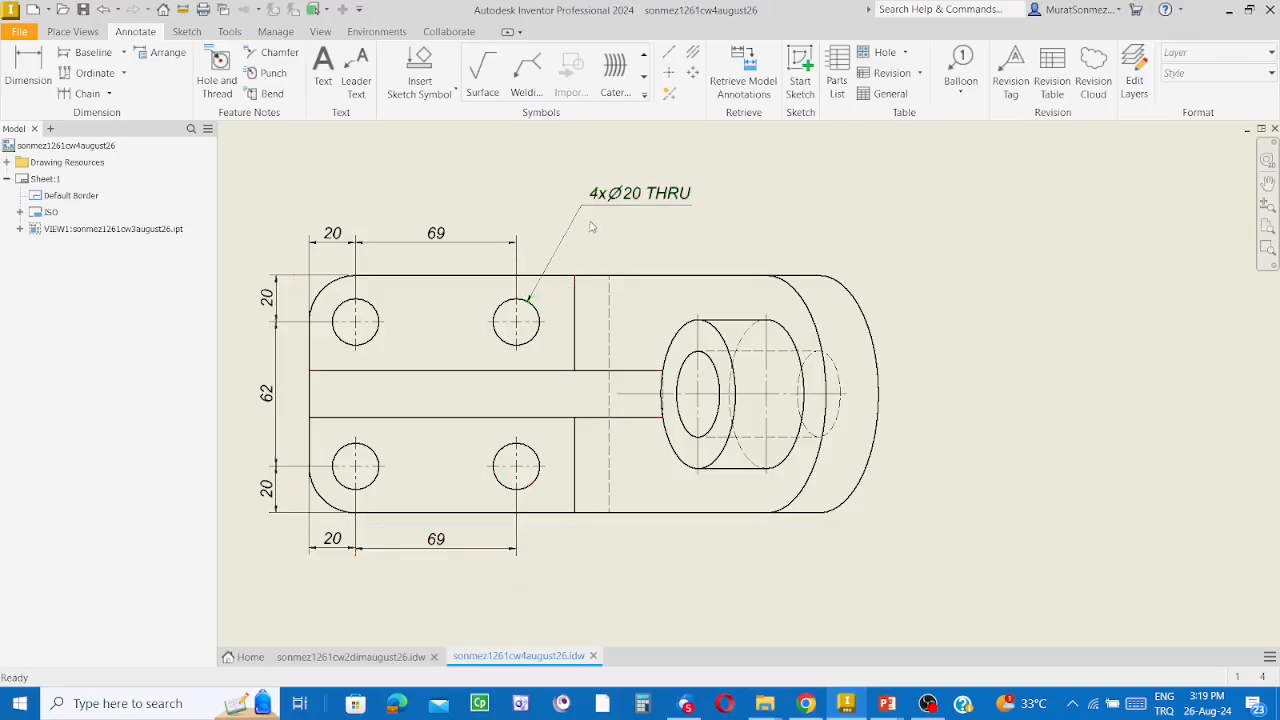
pyautogui.click(632, 208)
pyautogui.press('Delete')
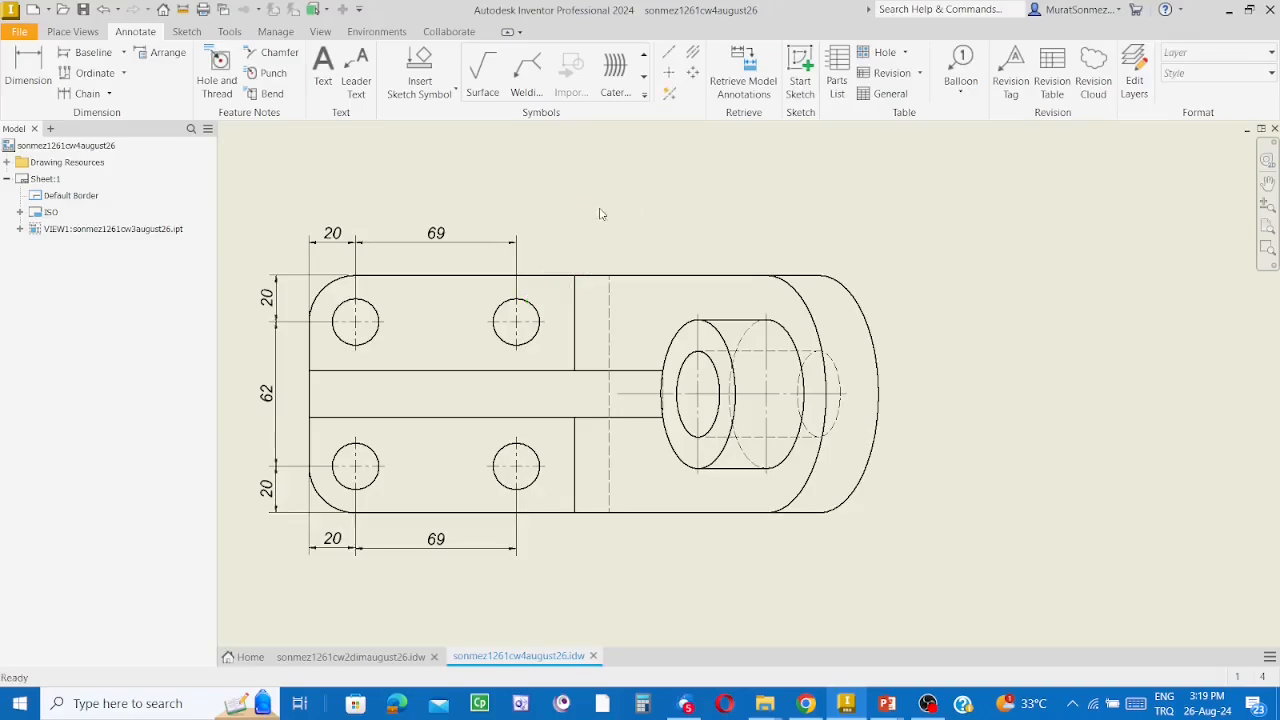
pyautogui.click(435, 241)
pyautogui.press('Delete')
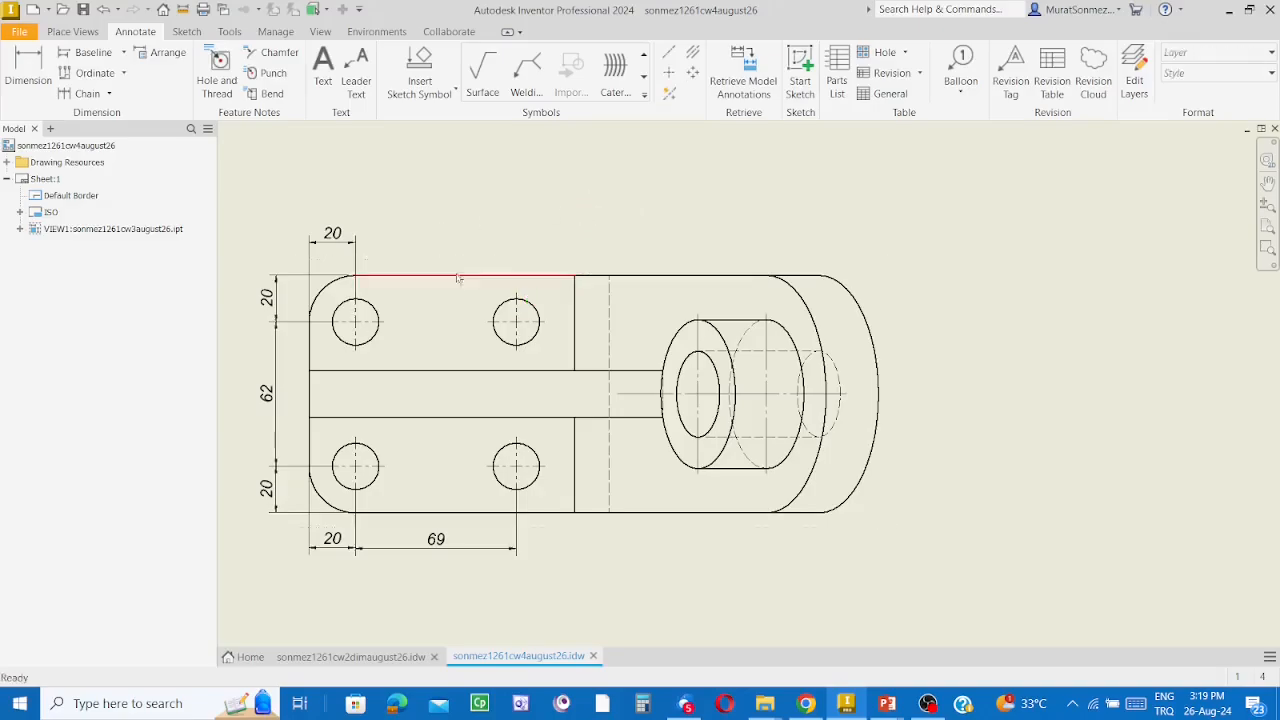
# Step: Delete the centre-distance dimension below the plan view and the vertical one between the two leftmost holes
pyautogui.click(436, 556)
pyautogui.press('Delete')
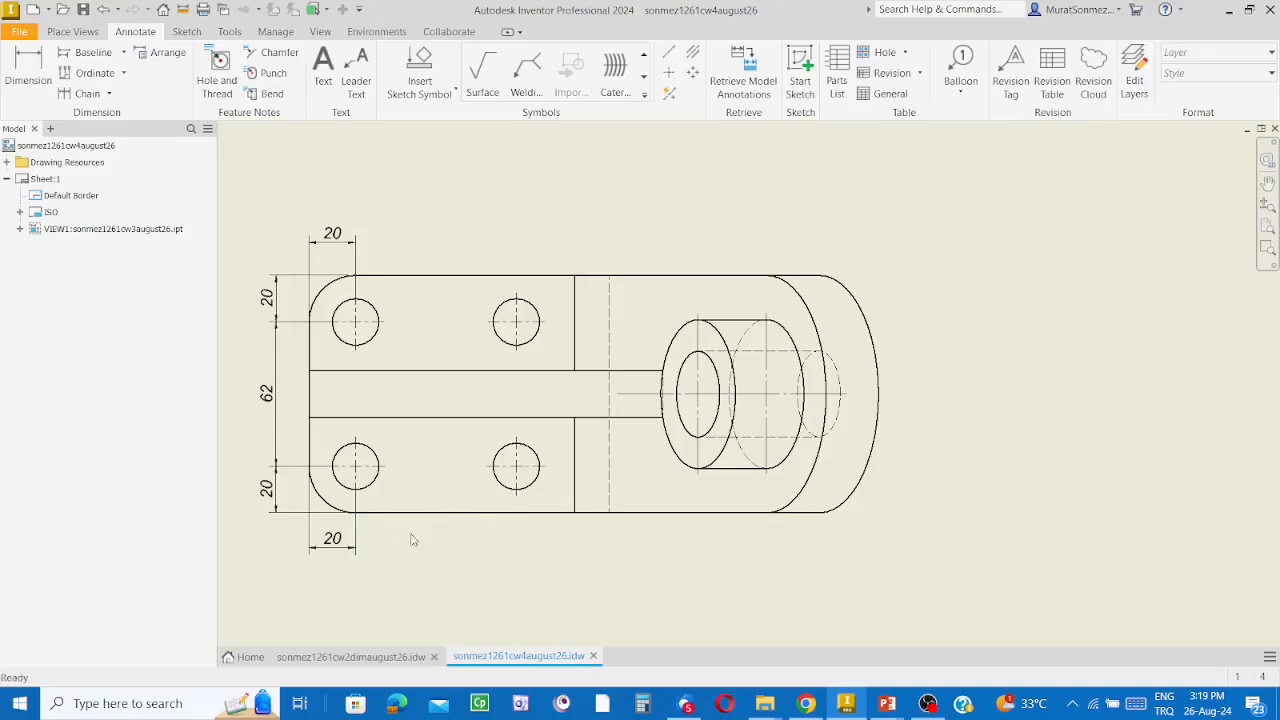
pyautogui.click(277, 409)
pyautogui.press('Delete')
pyautogui.click(355, 243)
# Step: Create a hole table for the whole plan view with its origin at the lower-left hole's centre, placed to the right of the view
pyautogui.click(904, 53)
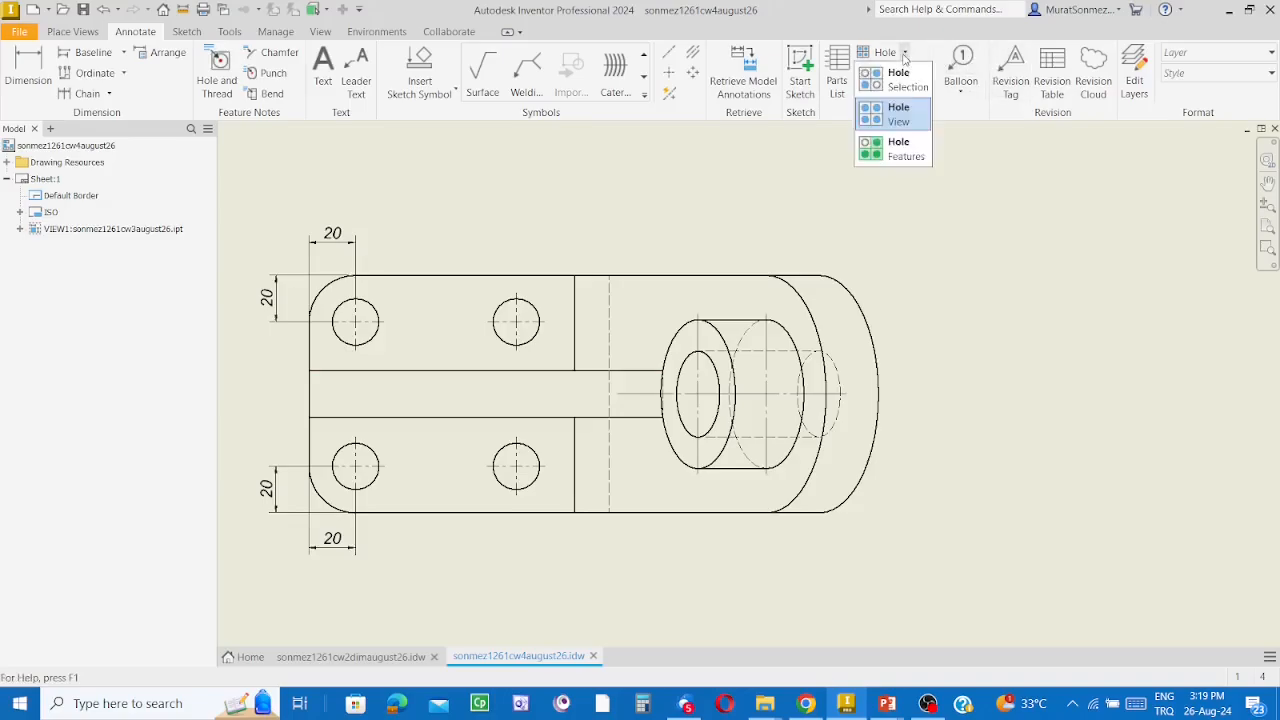
pyautogui.click(895, 114)
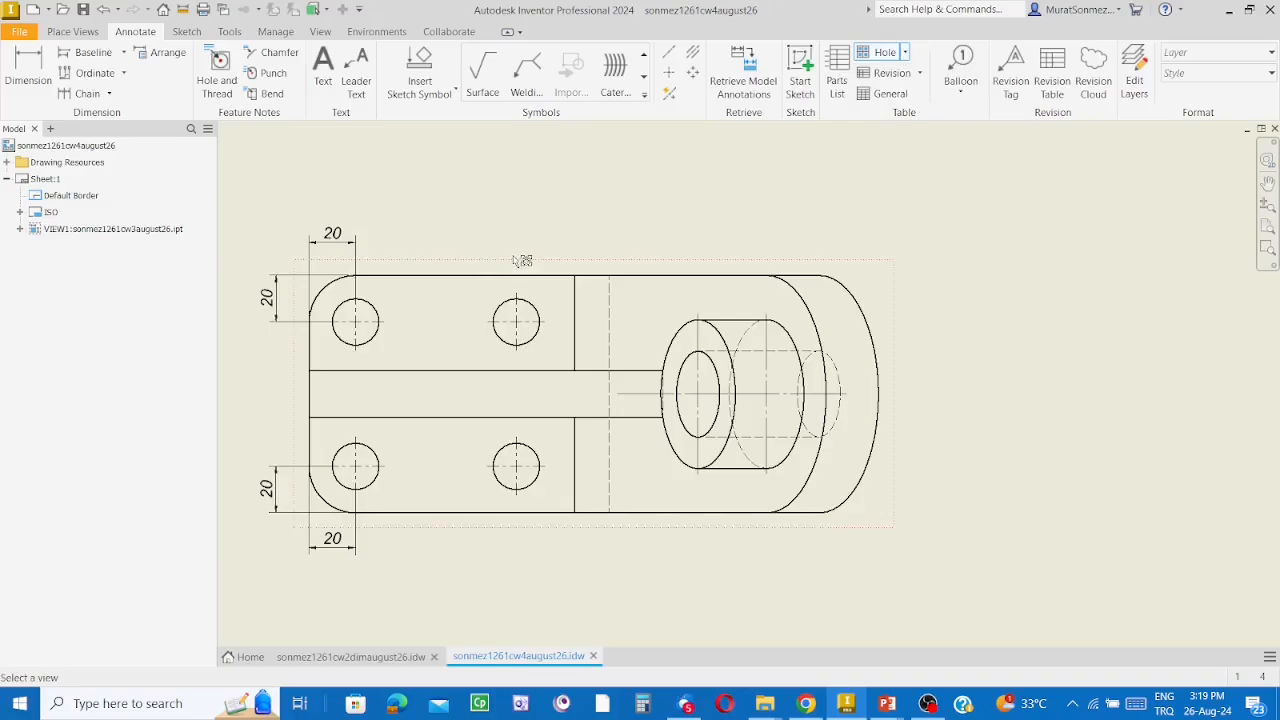
pyautogui.click(421, 266)
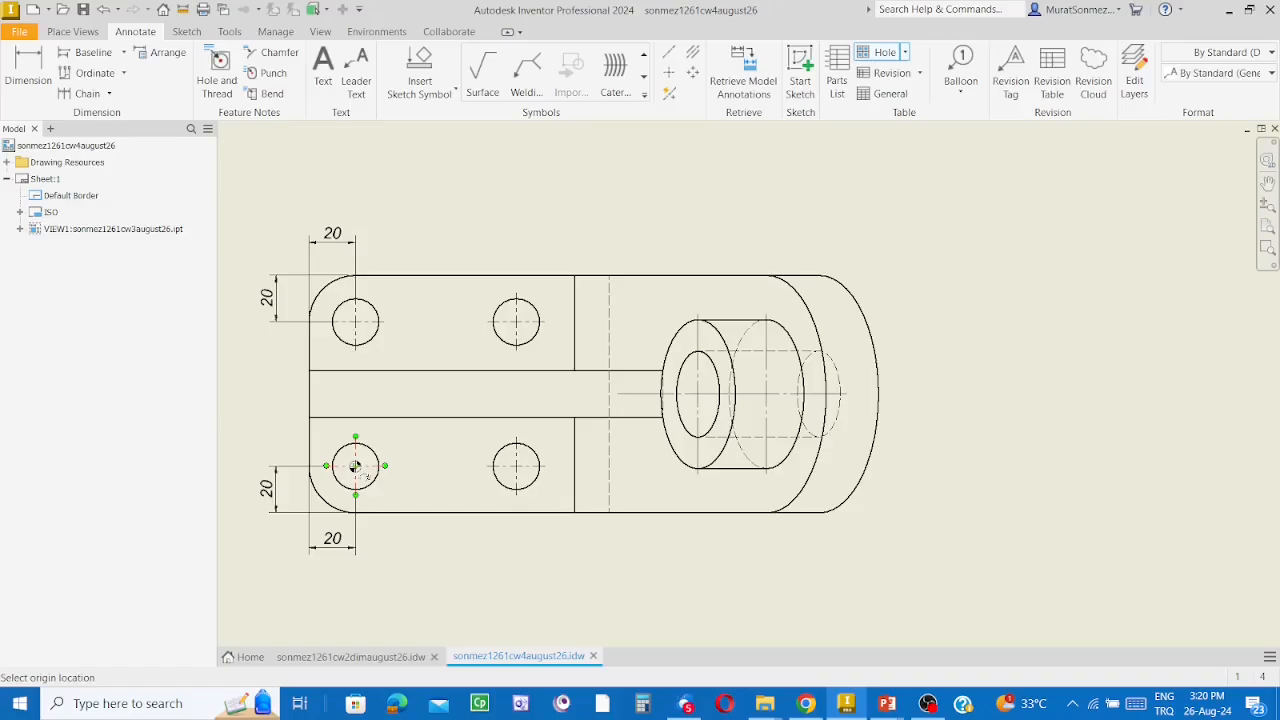
pyautogui.click(355, 466)
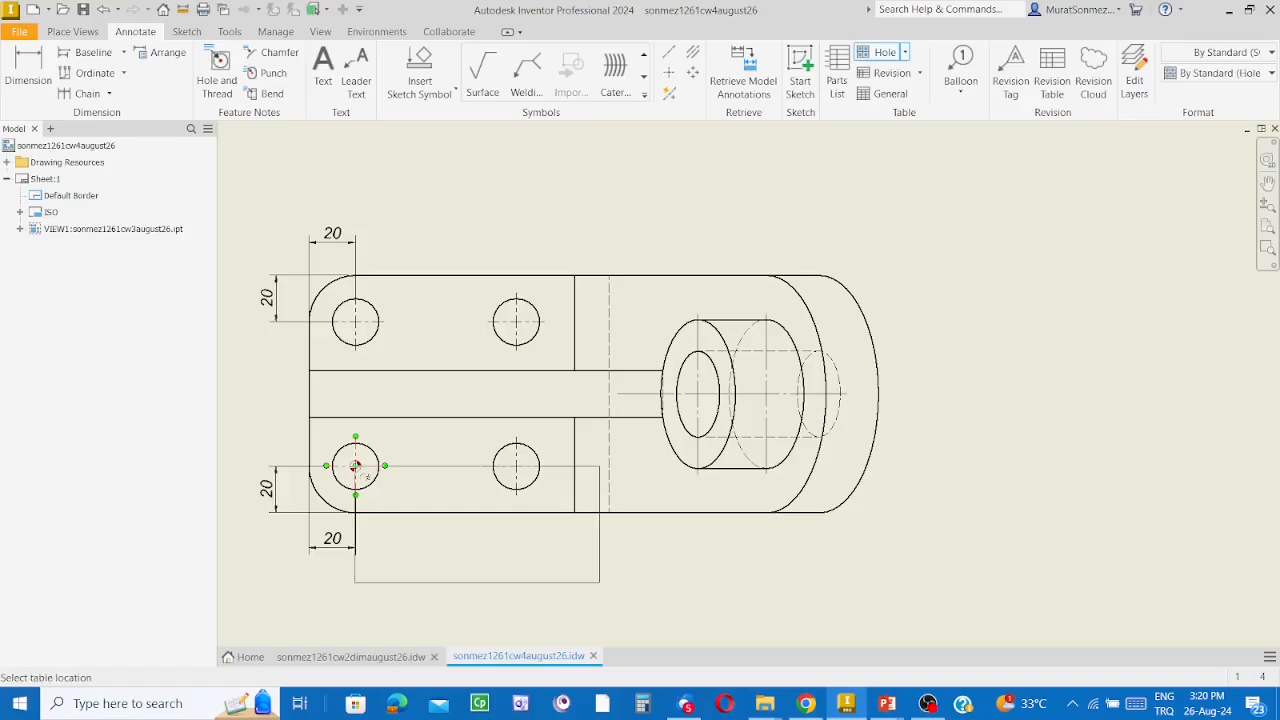
pyautogui.moveTo(975, 285)
pyautogui.mouseDown(button='middle')
pyautogui.moveTo(931, 237)
pyautogui.moveTo(961, 229)
pyautogui.mouseUp(button='middle')
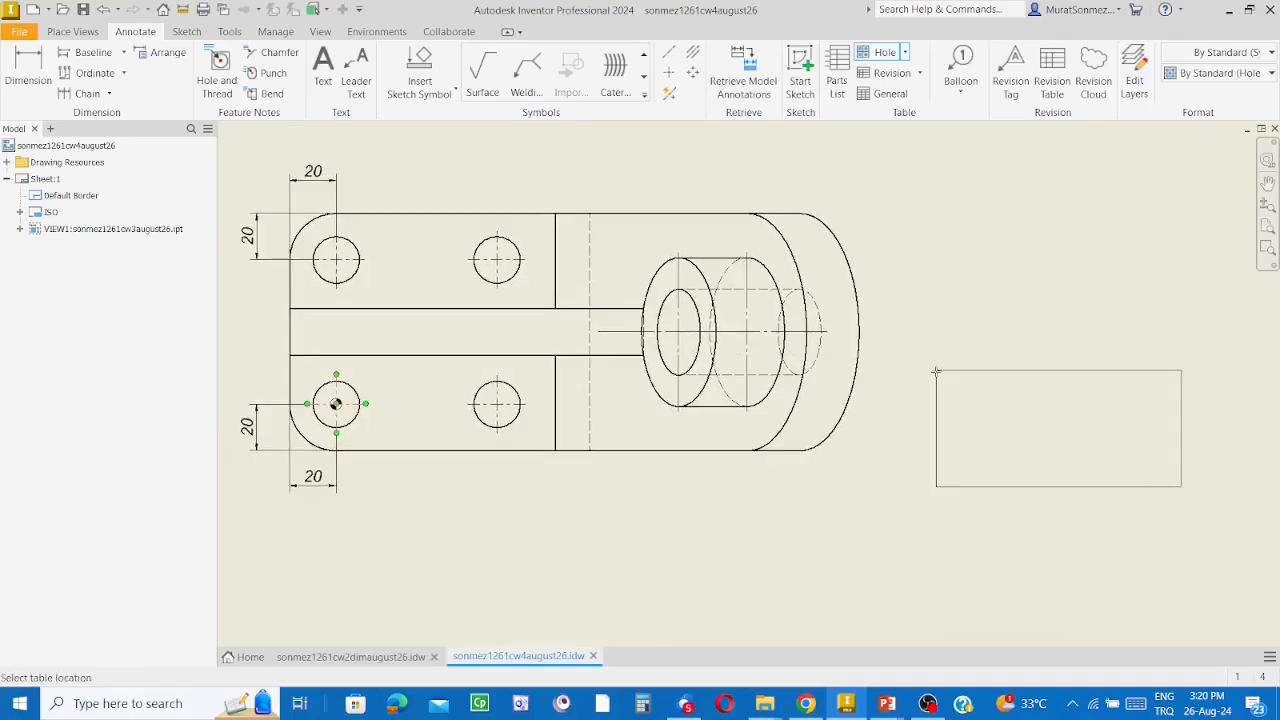
pyautogui.scroll(-3, 936, 371)
pyautogui.scroll(3, 936, 371)
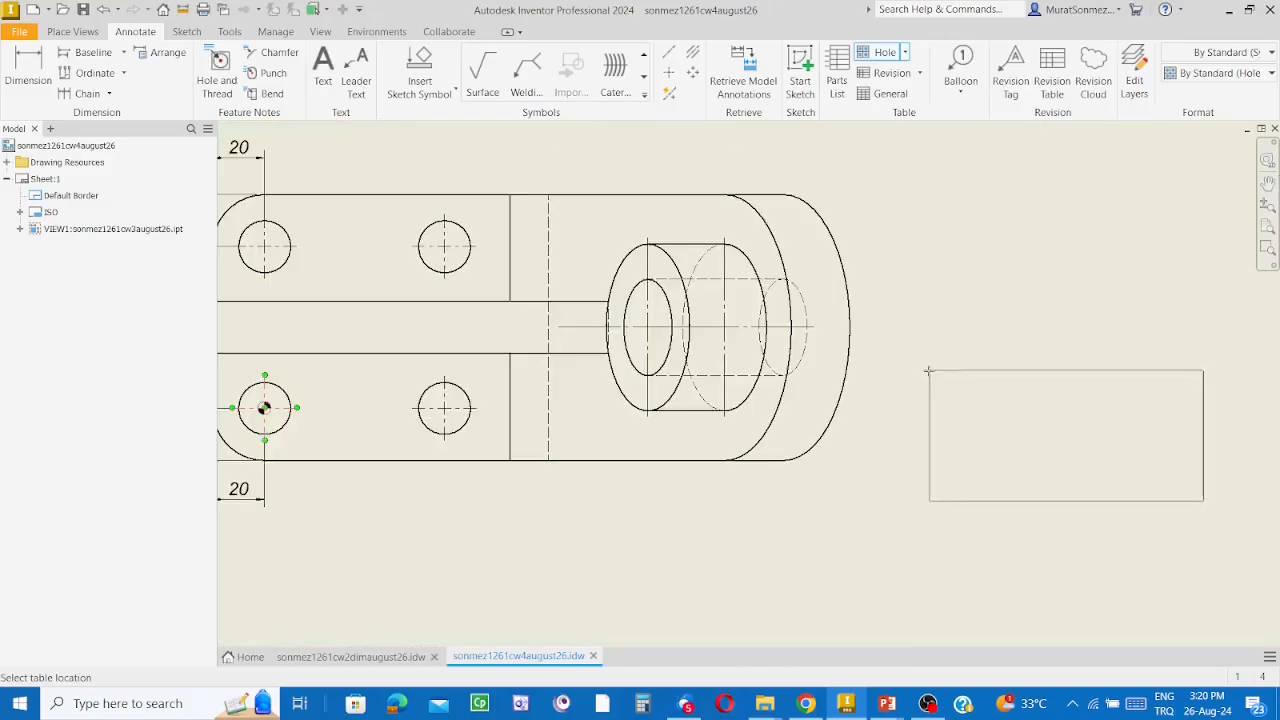
pyautogui.scroll(-2, 932, 366)
pyautogui.click(934, 366)
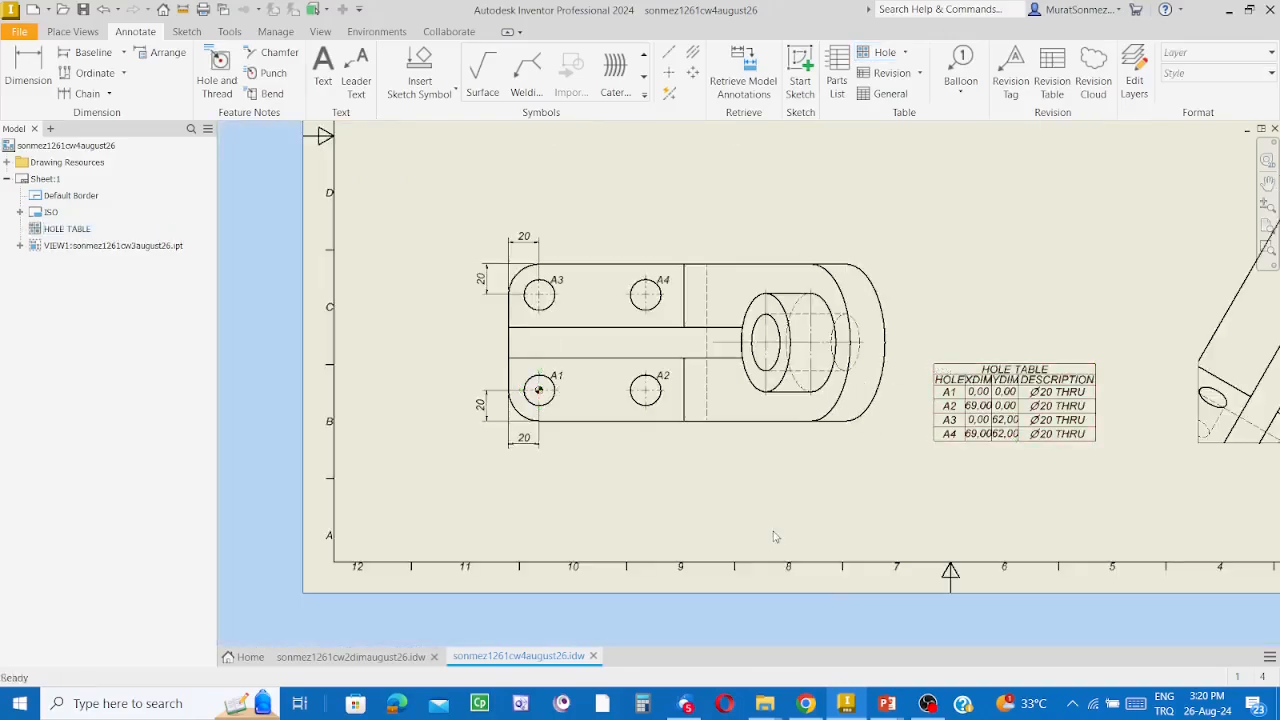
# Step: Check the hole table's X and Y positions against the plan view, previewing the horizontal distance between holes A1 and A2 without placing it
pyautogui.scroll(2, 1088, 458)
pyautogui.scroll(-1, 1070, 453)
pyautogui.moveTo(994, 460); pyautogui.dragTo(1095, 504, button='middle')
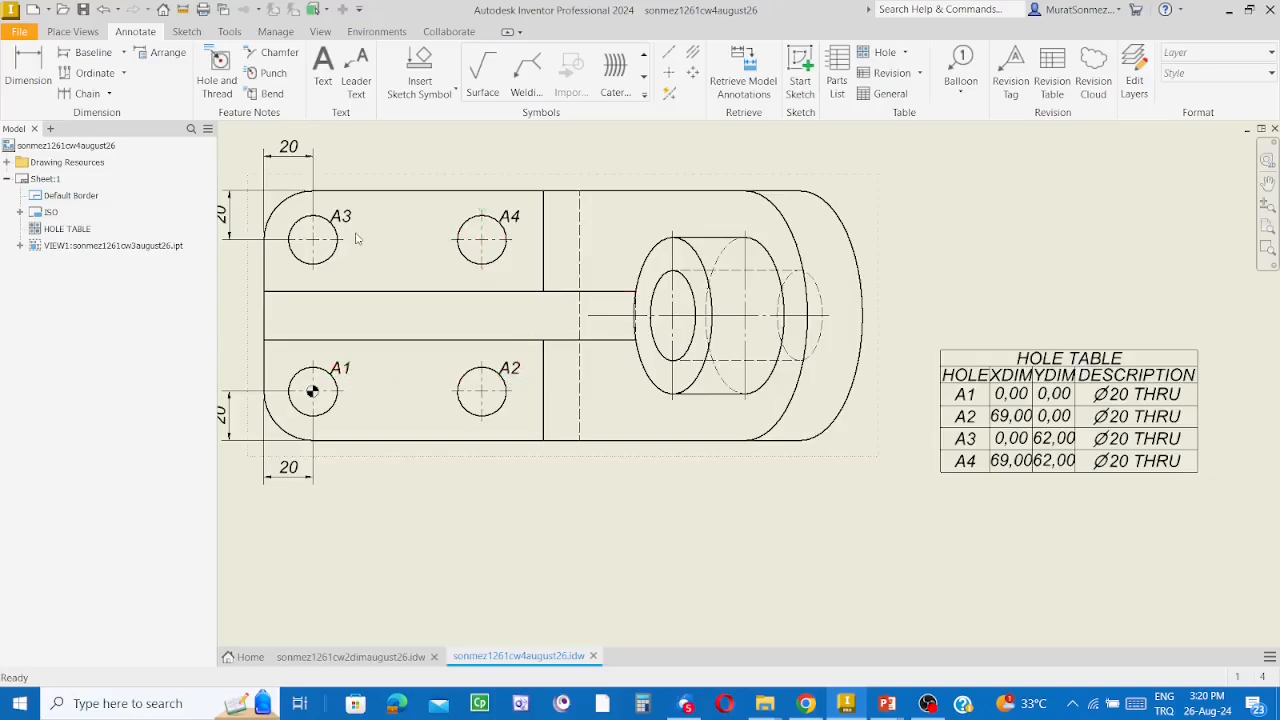
pyautogui.click(1036, 426)
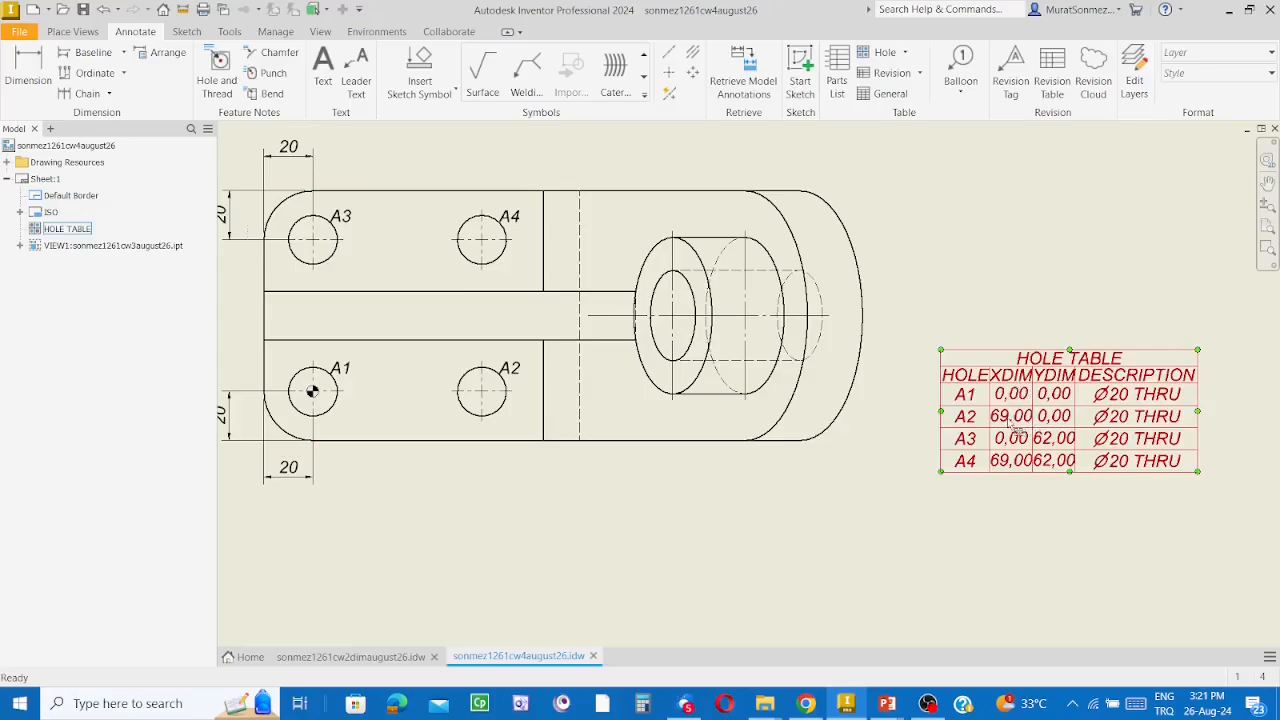
pyautogui.press('d')
pyautogui.click(326, 414)
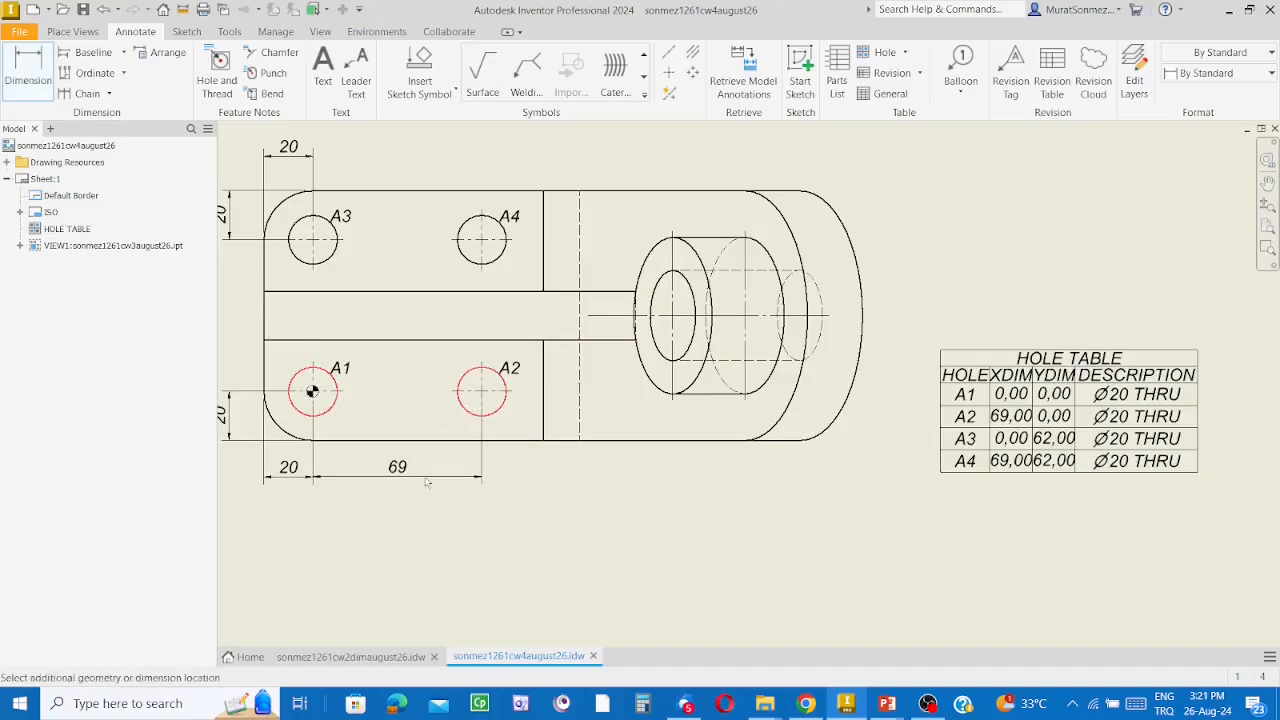
pyautogui.press('Escape')
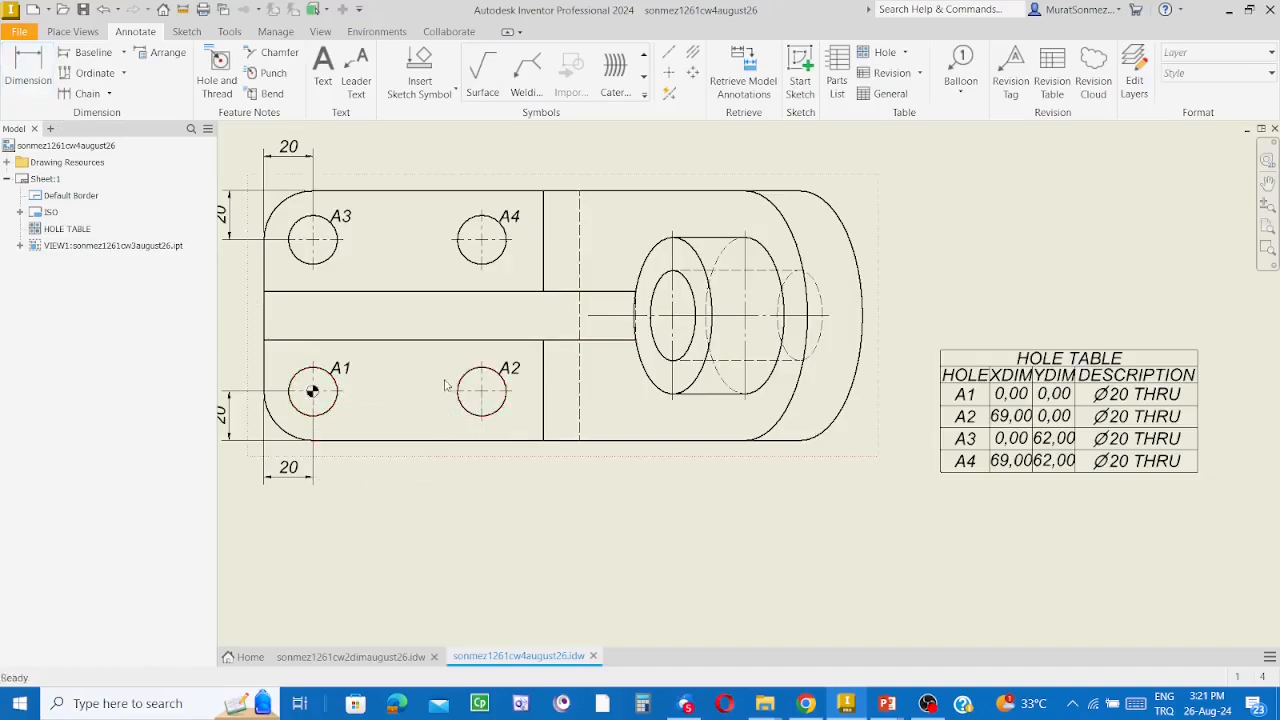
pyautogui.click(1013, 437)
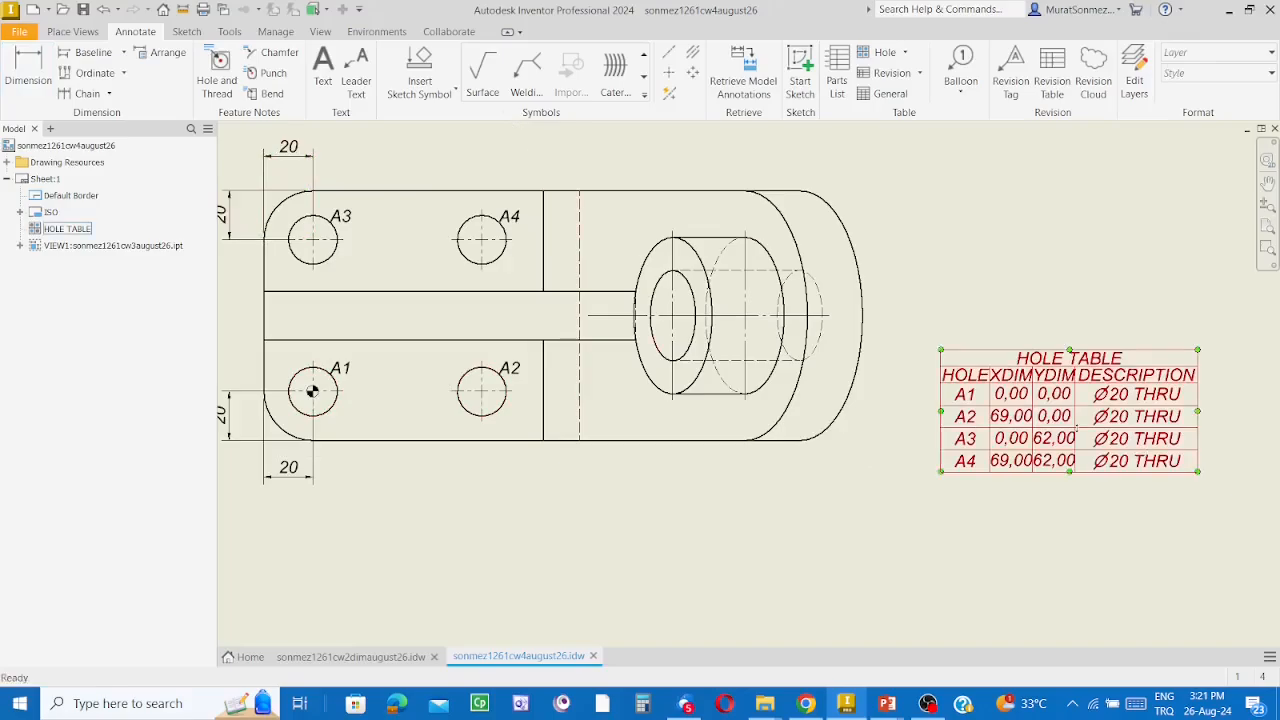
pyautogui.press('Escape')
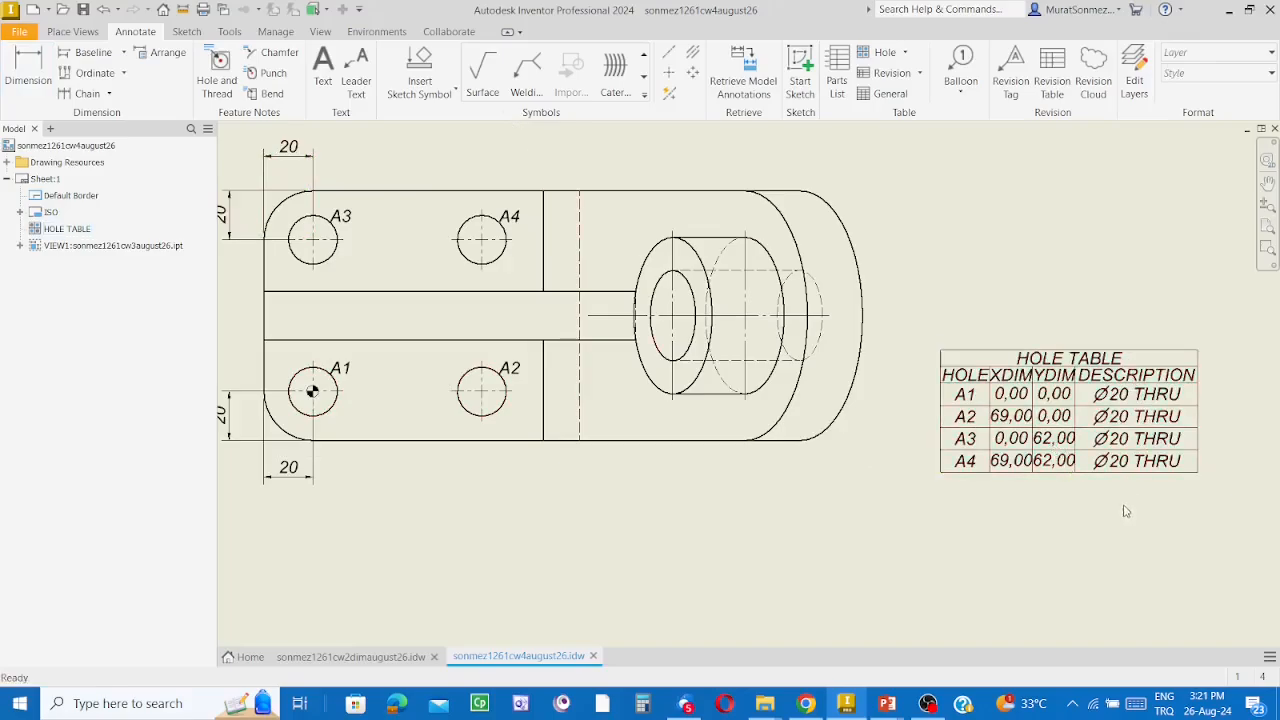
pyautogui.click(1130, 382)
# Step: Switch to OBS and make the Video Capture Device source visible
pyautogui.click(928, 703)
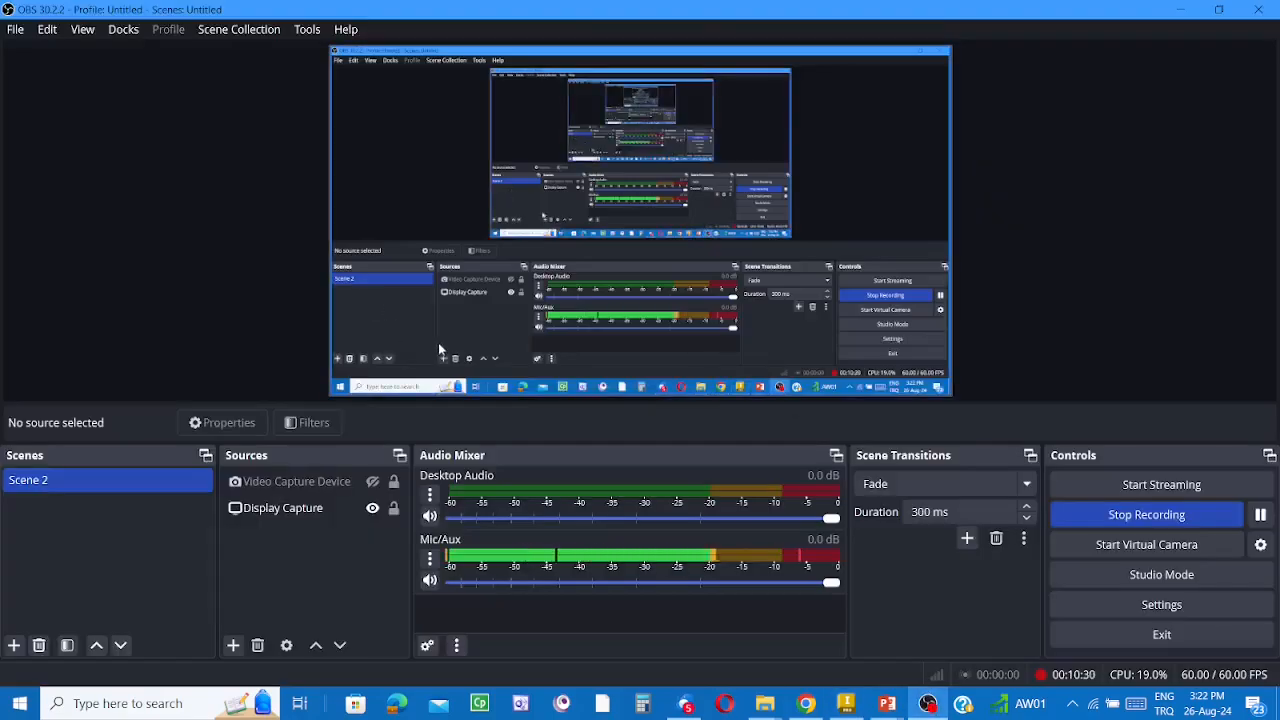
pyautogui.click(368, 486)
pyautogui.click(371, 482)
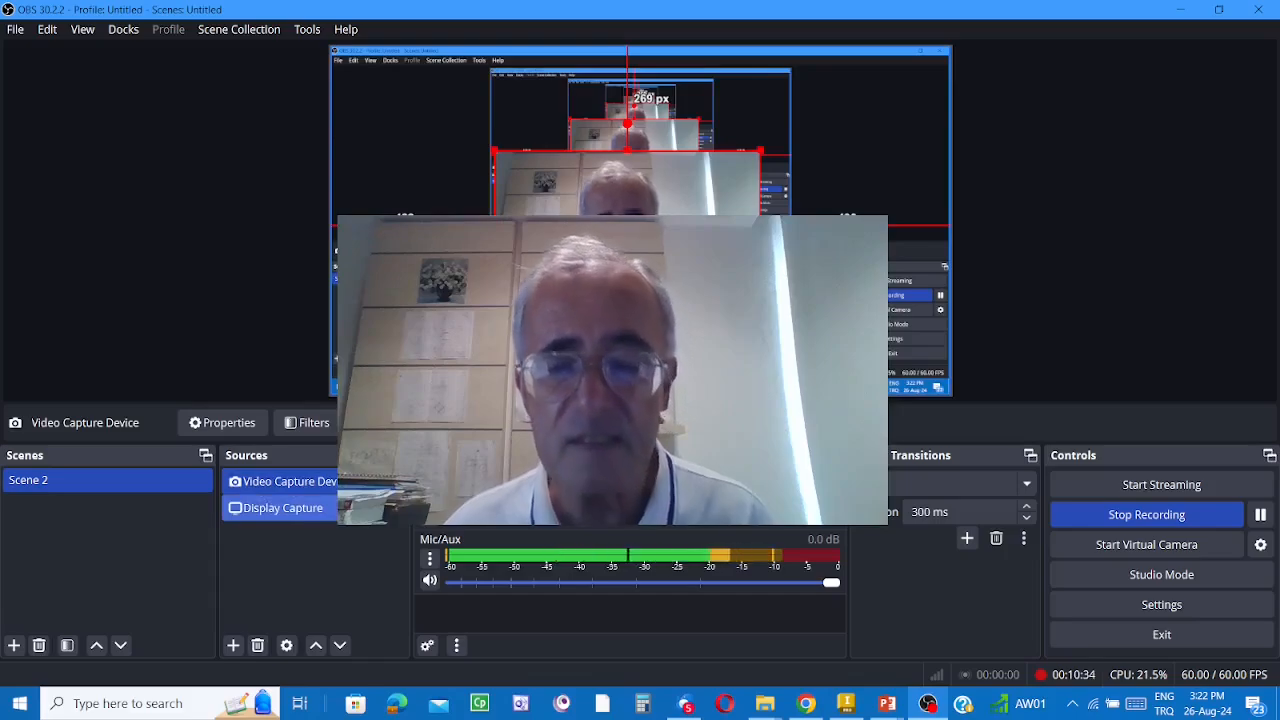